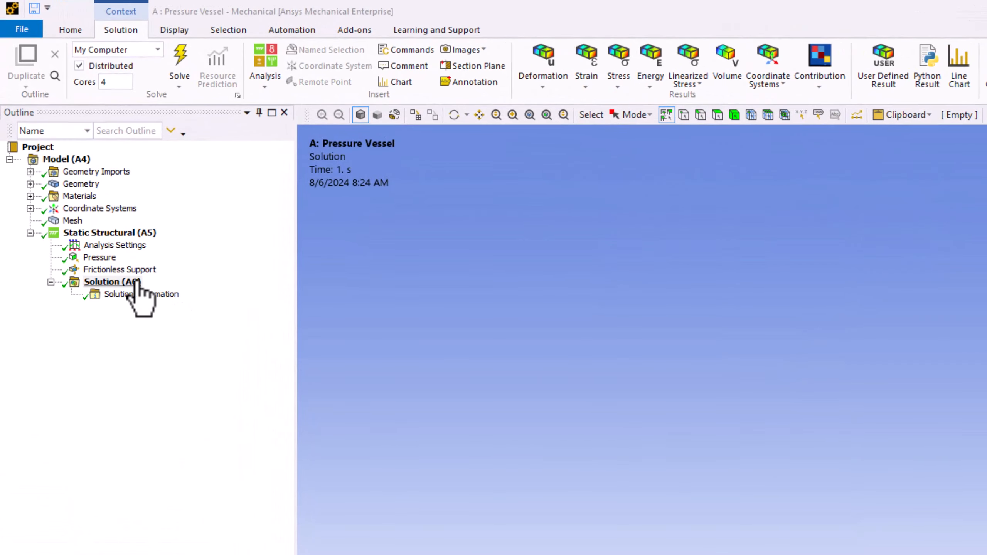
Add a Total Deformation result to the static structural solution and retrieve its results
{"action": "left_click", "coordinate": [112, 283]}
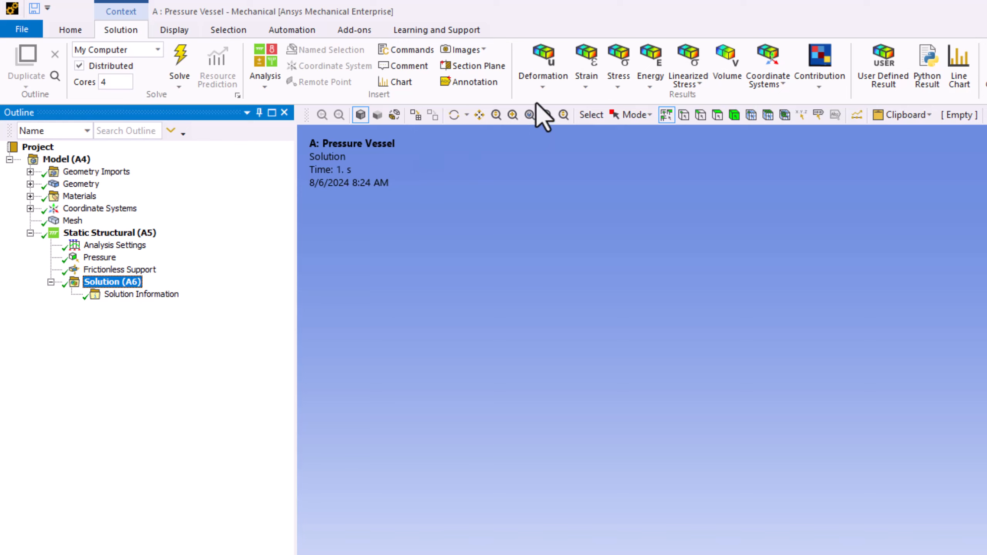
{"action": "left_click", "coordinate": [544, 82]}
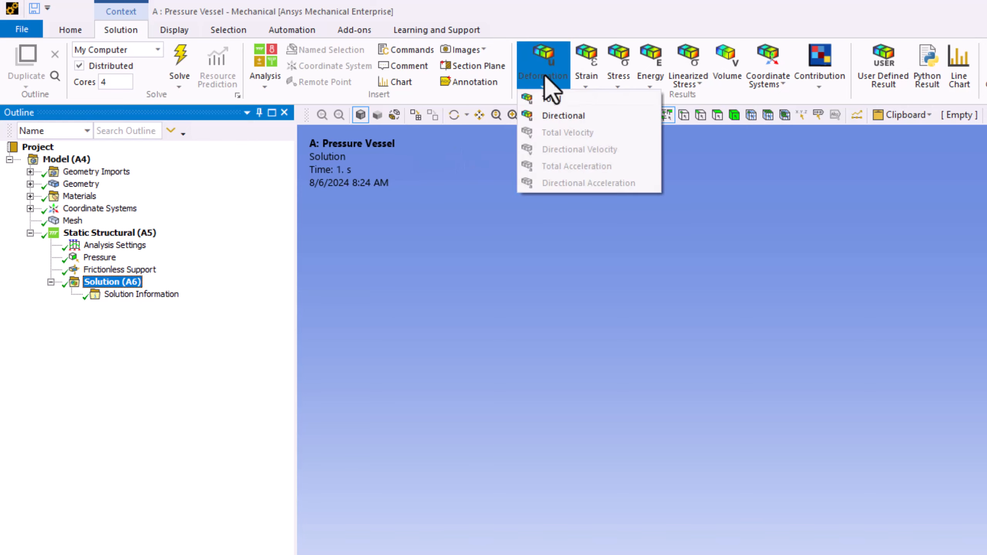
{"action": "left_click", "coordinate": [564, 102]}
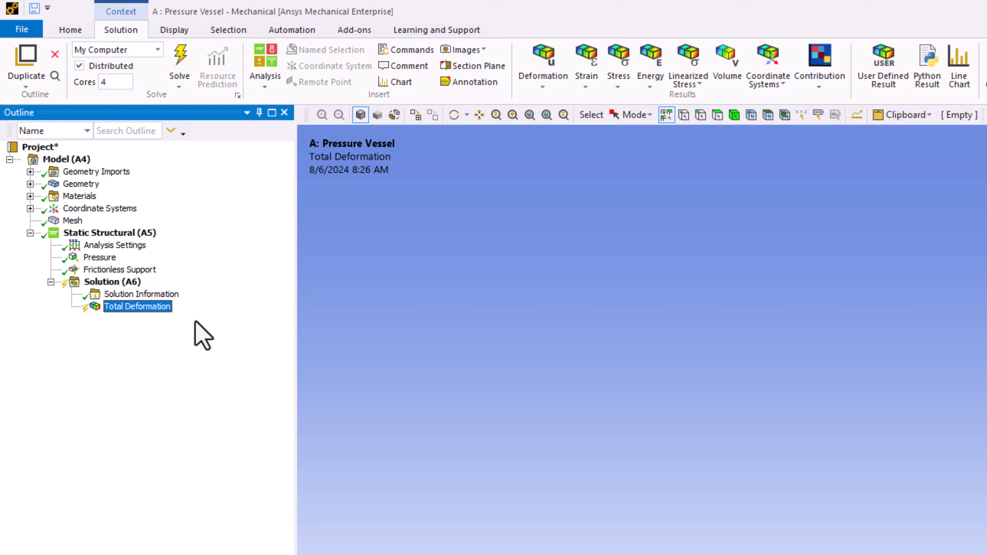
{"action": "right_click", "coordinate": [156, 310]}
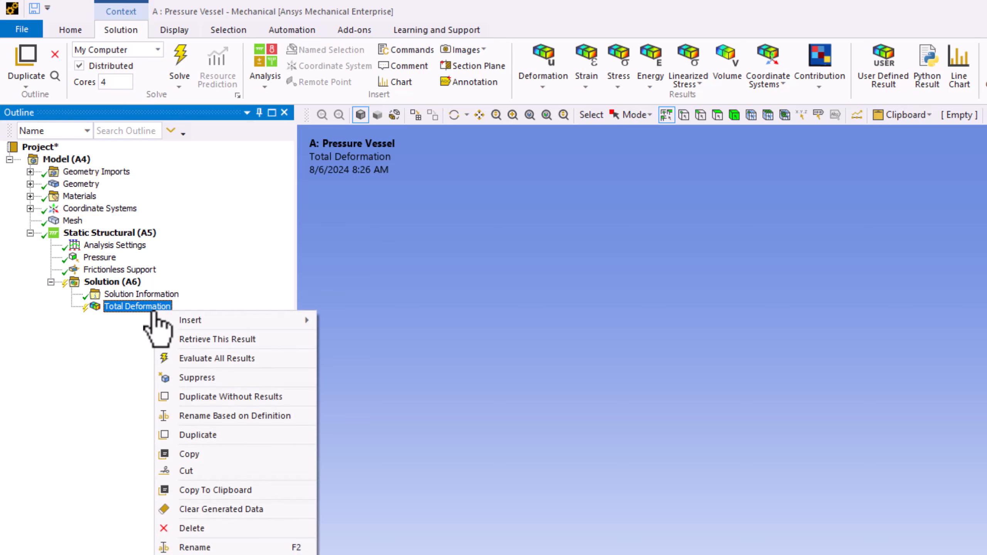
{"action": "left_click", "coordinate": [280, 340]}
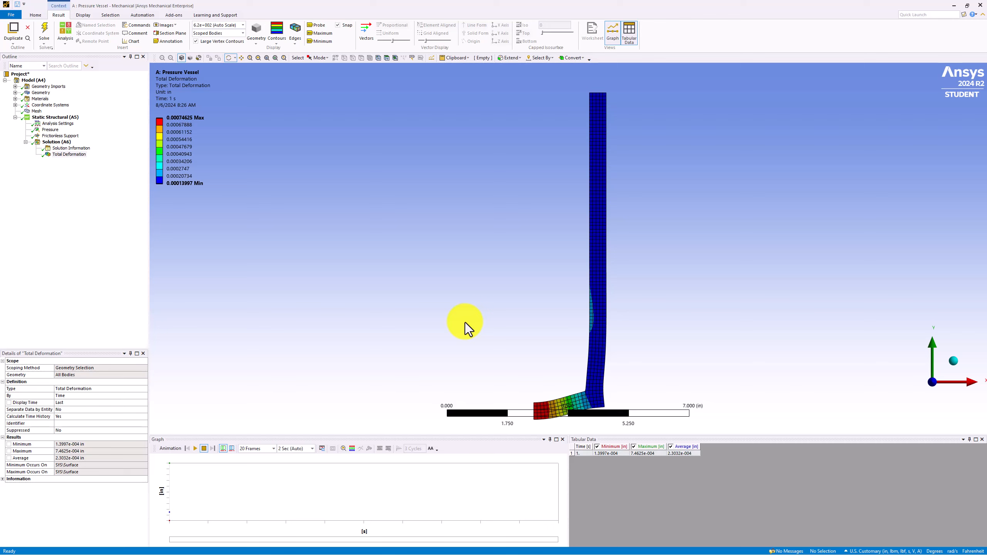
Display the Total Deformation plot with the undeformed wireframe overlaid on the vessel section
{"action": "middle_click_drag", "start_coordinate": [465, 323], "coordinate": [466, 322]}
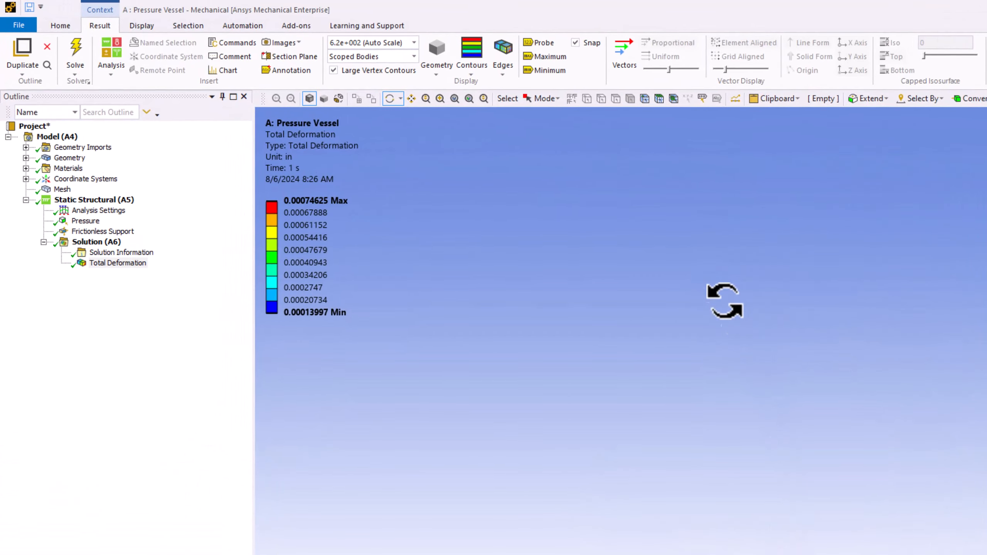
{"action": "left_click", "coordinate": [504, 66]}
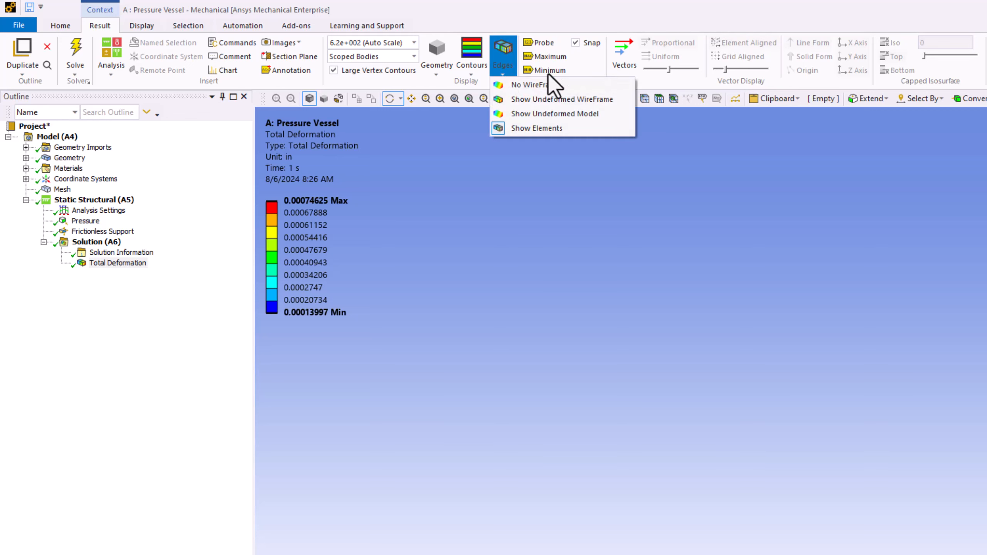
{"action": "left_click", "coordinate": [608, 100]}
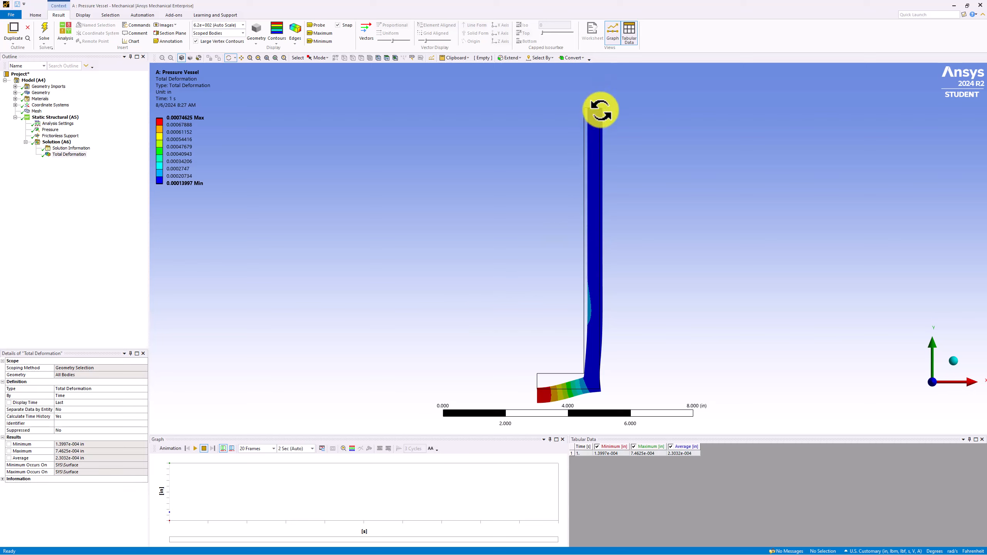
Examine the deformed shape against the undeformed outline at the upper end of the wall and along the lower end cap
{"action": "scroll", "coordinate": [613, 111], "scroll_direction": "up", "scroll_amount": 3}
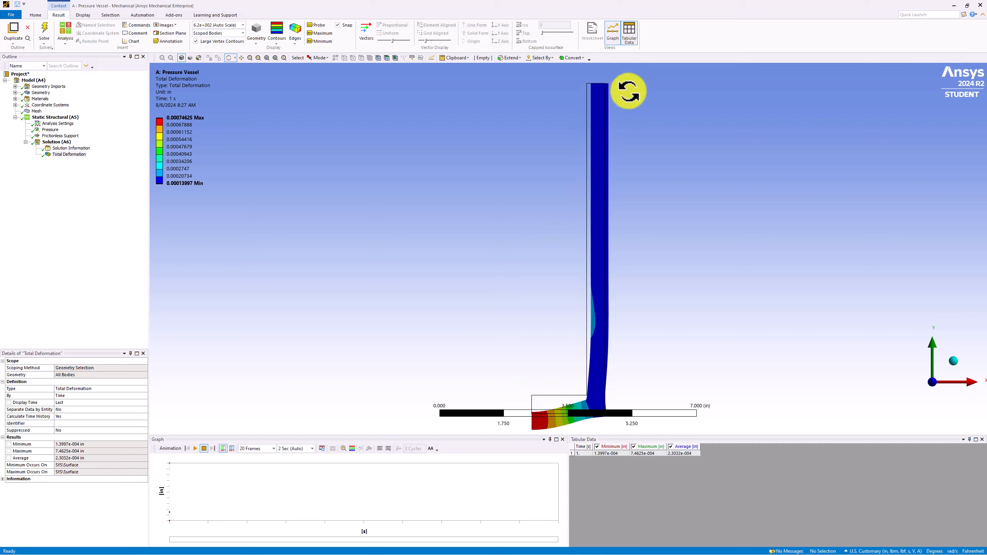
{"action": "middle_click_drag", "start_coordinate": [626, 103], "coordinate": [578, 210], "text": "ctrl"}
{"action": "scroll", "coordinate": [567, 179], "scroll_direction": "up", "scroll_amount": 1}
{"action": "scroll", "coordinate": [555, 143], "scroll_direction": "up", "scroll_amount": 4}
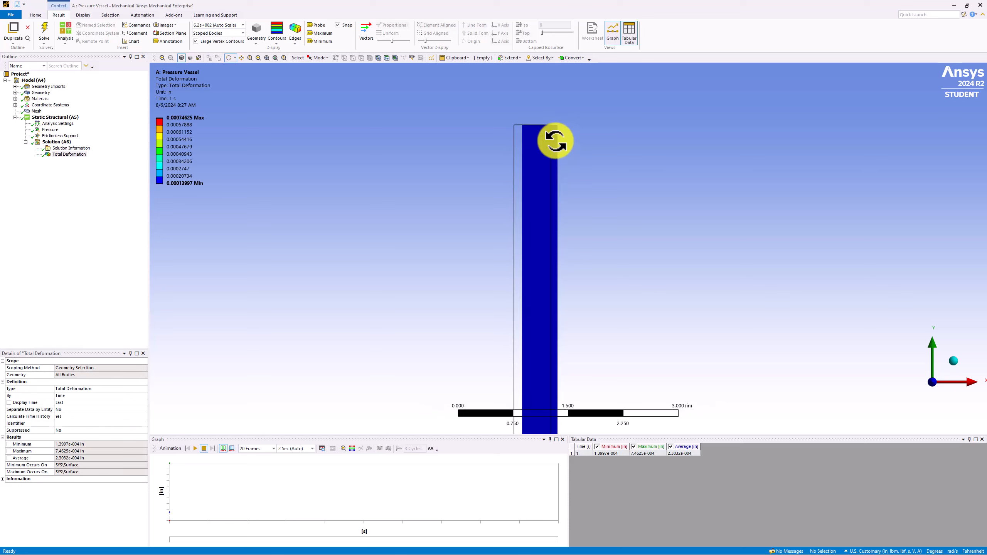
{"action": "middle_click_drag", "start_coordinate": [553, 138], "coordinate": [529, 214], "text": "ctrl"}
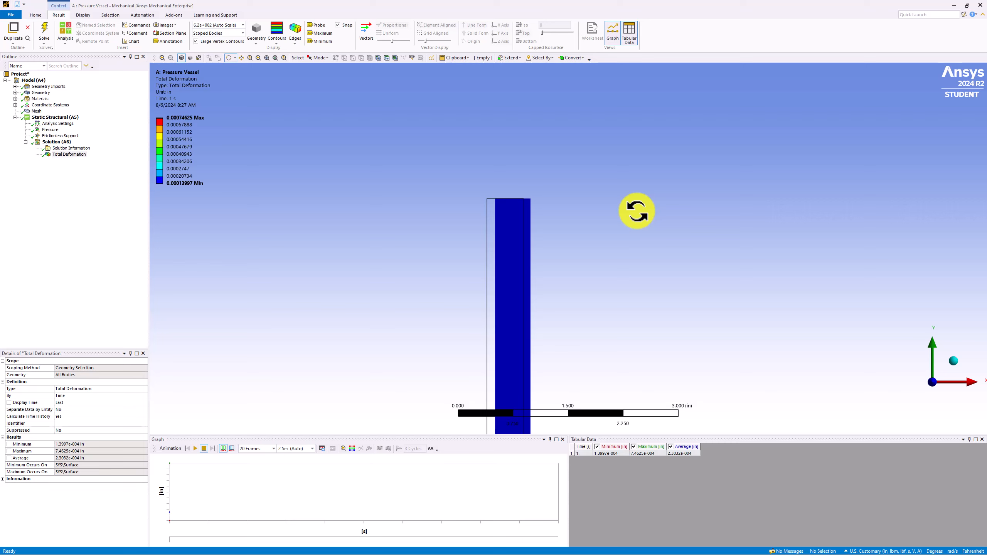
{"action": "scroll", "coordinate": [630, 214], "scroll_direction": "down", "scroll_amount": 3}
{"action": "middle_click_drag", "start_coordinate": [600, 283], "coordinate": [733, 236], "text": "ctrl"}
{"action": "middle_click_drag", "start_coordinate": [615, 294], "coordinate": [688, 166], "text": "ctrl"}
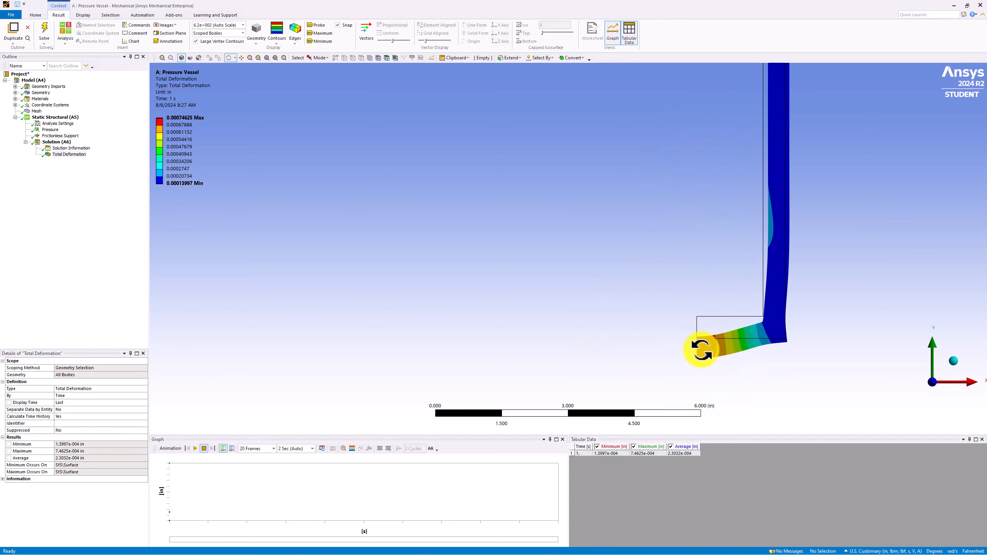
{"action": "scroll", "coordinate": [690, 337], "scroll_direction": "down", "scroll_amount": 1}
{"action": "scroll", "coordinate": [734, 329], "scroll_direction": "up", "scroll_amount": 3}
{"action": "middle_click_drag", "start_coordinate": [743, 326], "coordinate": [530, 178], "text": "ctrl"}
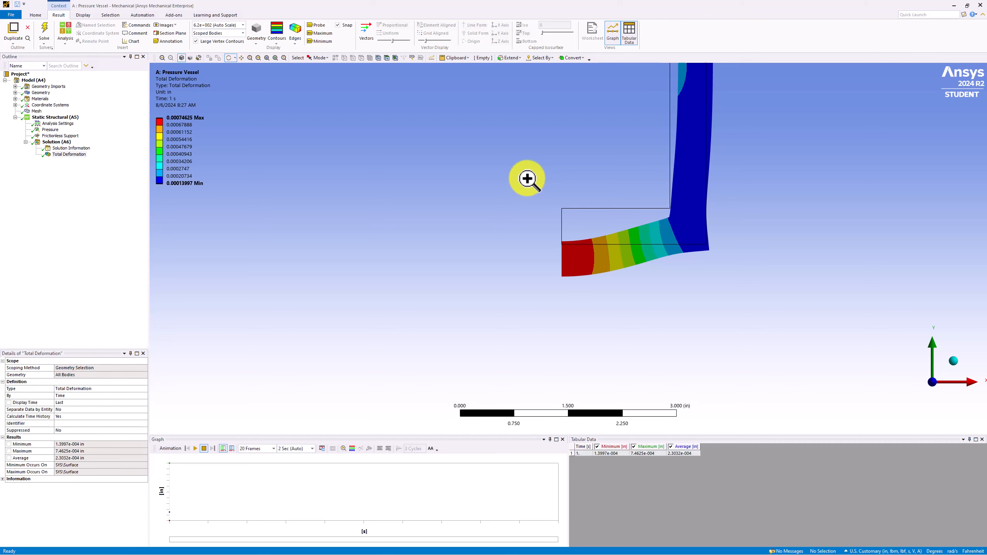
Show the maximum and minimum labels on the Total Deformation plot
{"action": "right_click", "coordinate": [531, 180]}
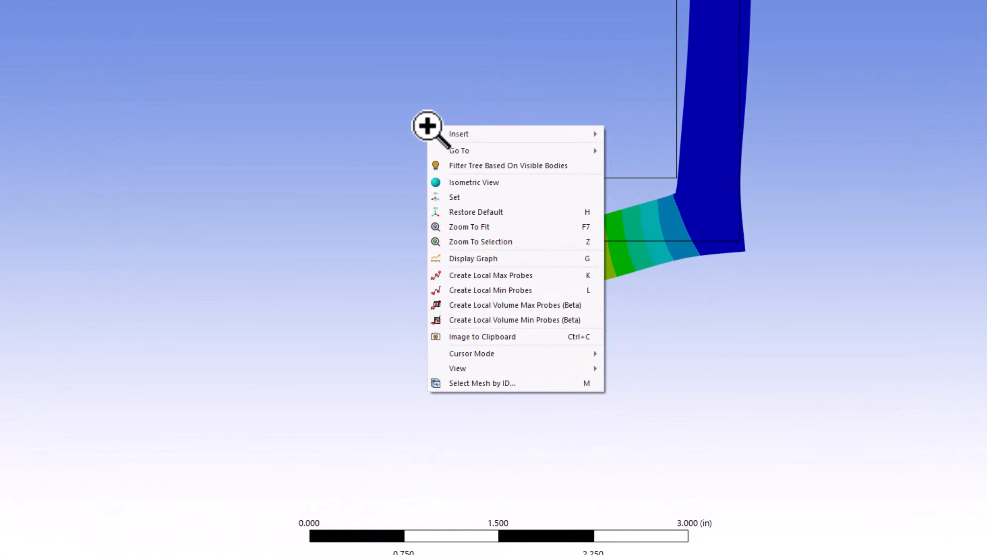
{"action": "left_click", "coordinate": [583, 228]}
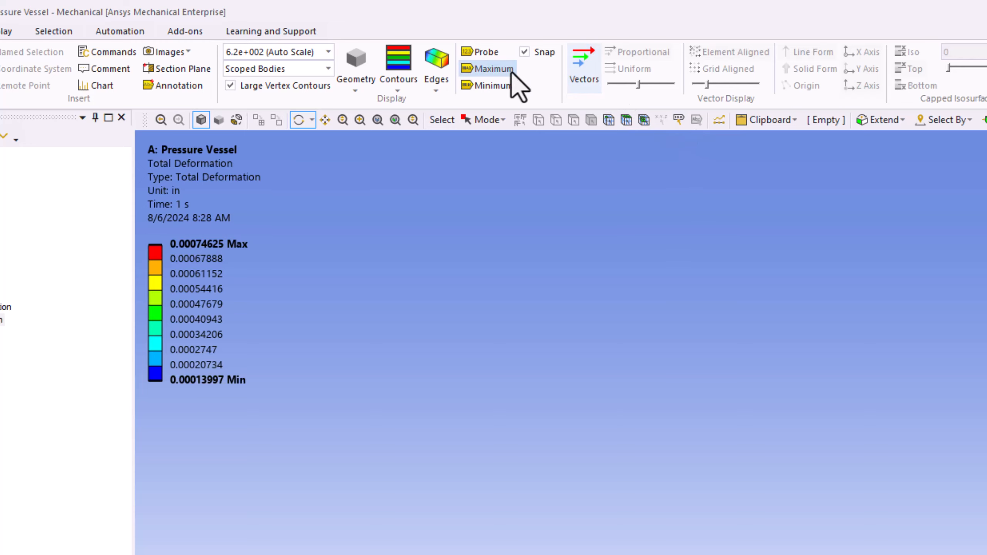
{"action": "left_click", "coordinate": [512, 74]}
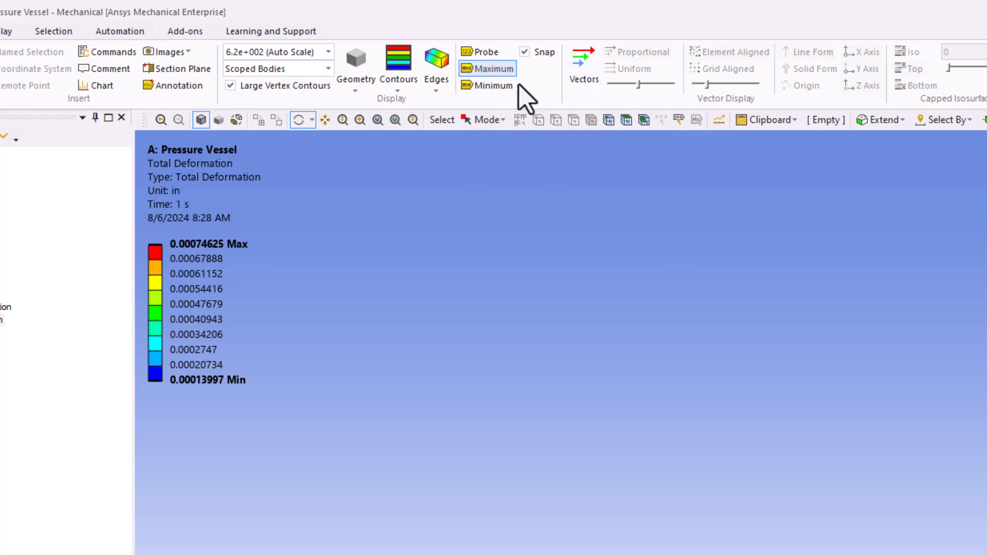
{"action": "left_click", "coordinate": [511, 86]}
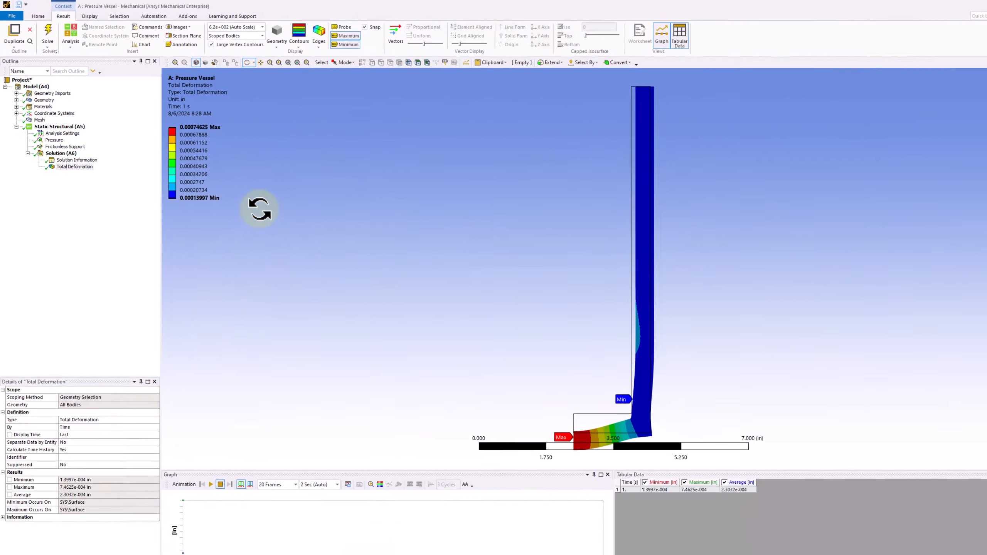
Set the deformation scale factor of the plot to 1.0 (True Scale)
{"action": "left_click", "coordinate": [395, 317]}
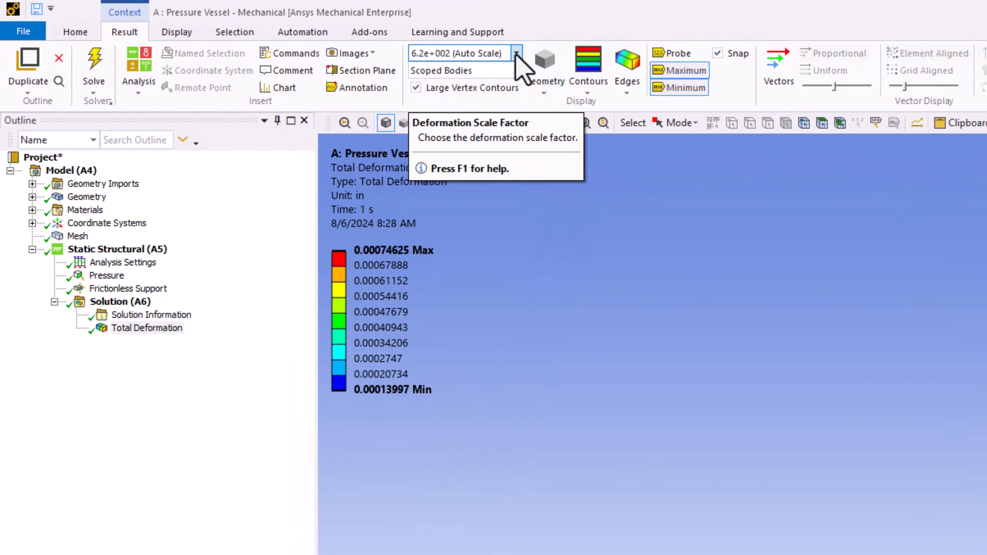
{"action": "left_click", "coordinate": [517, 53]}
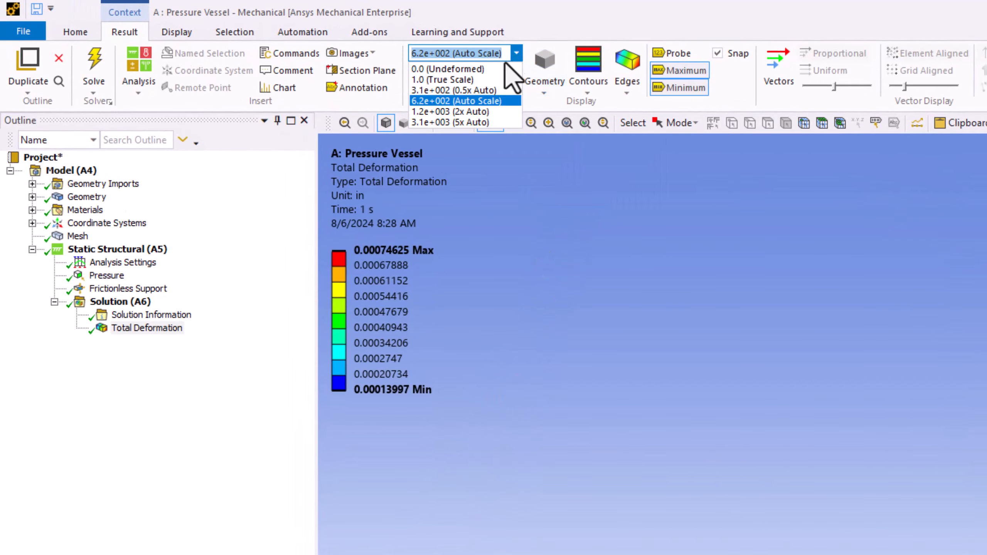
{"action": "left_click", "coordinate": [491, 80]}
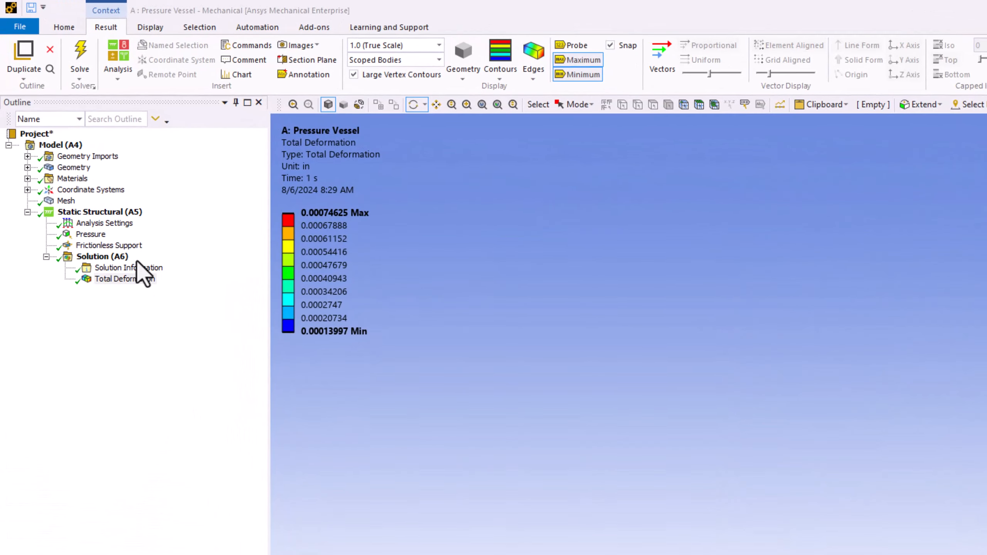
Add three Normal stress results to the static structural solution
{"action": "left_click", "coordinate": [119, 260]}
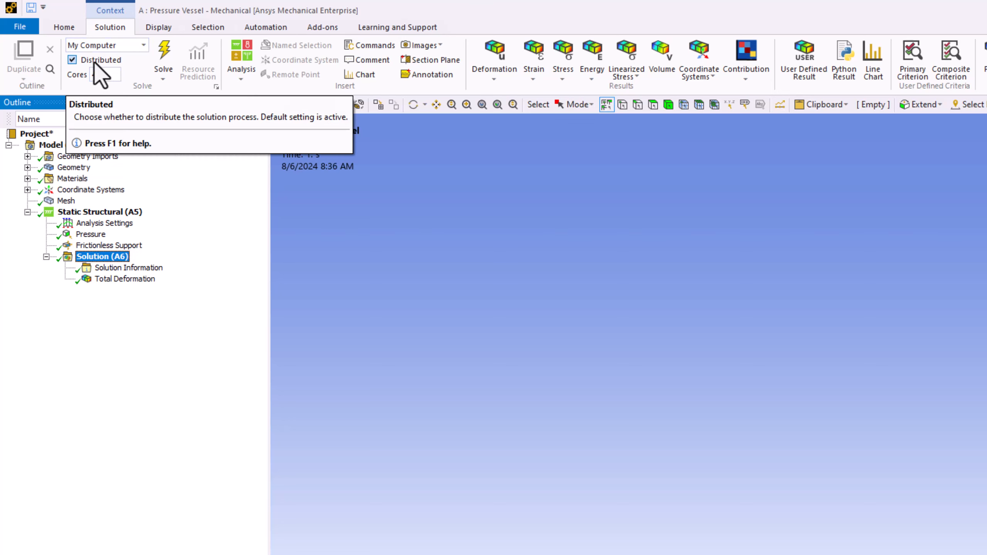
{"action": "left_click", "coordinate": [564, 70]}
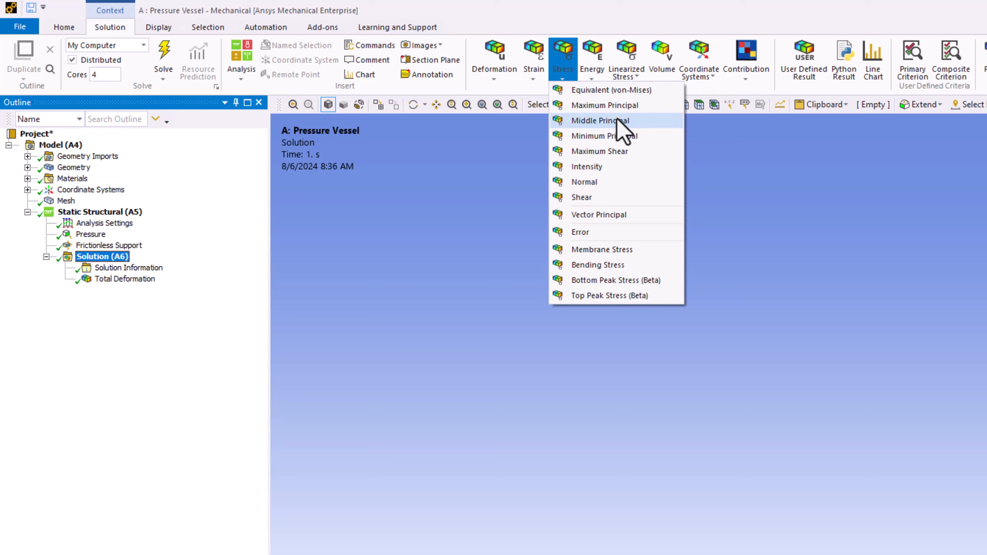
{"action": "left_click", "coordinate": [634, 190]}
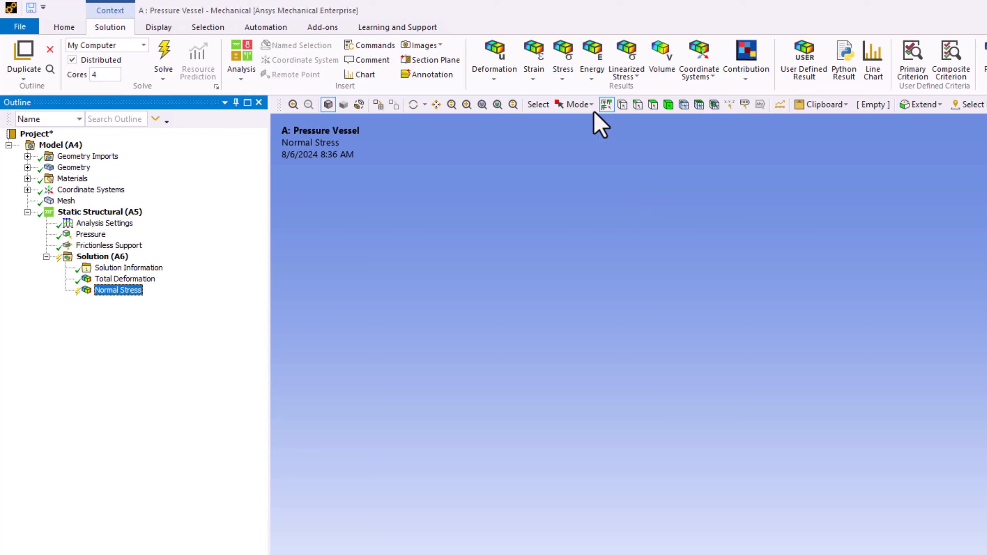
{"action": "left_click", "coordinate": [565, 72]}
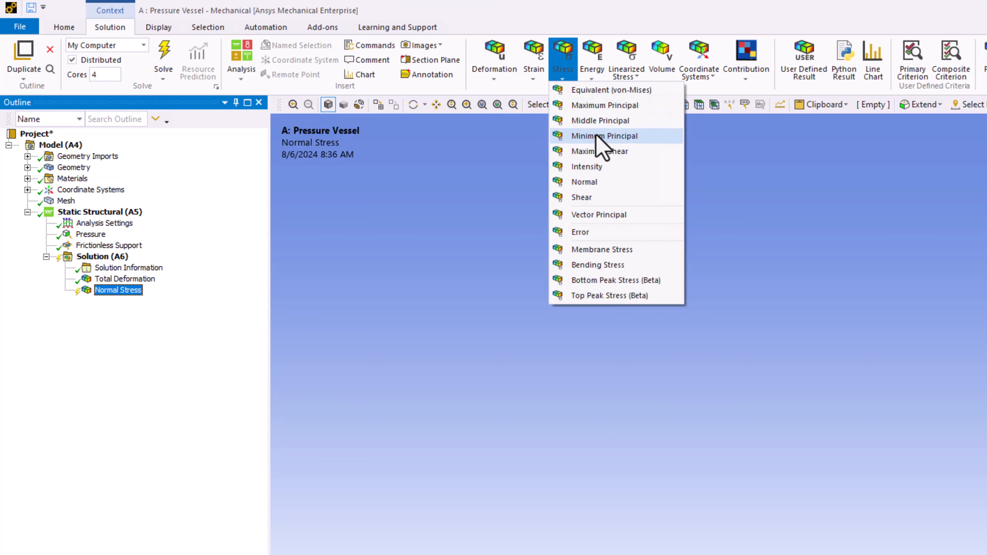
{"action": "left_click", "coordinate": [595, 182]}
{"action": "left_click", "coordinate": [563, 72]}
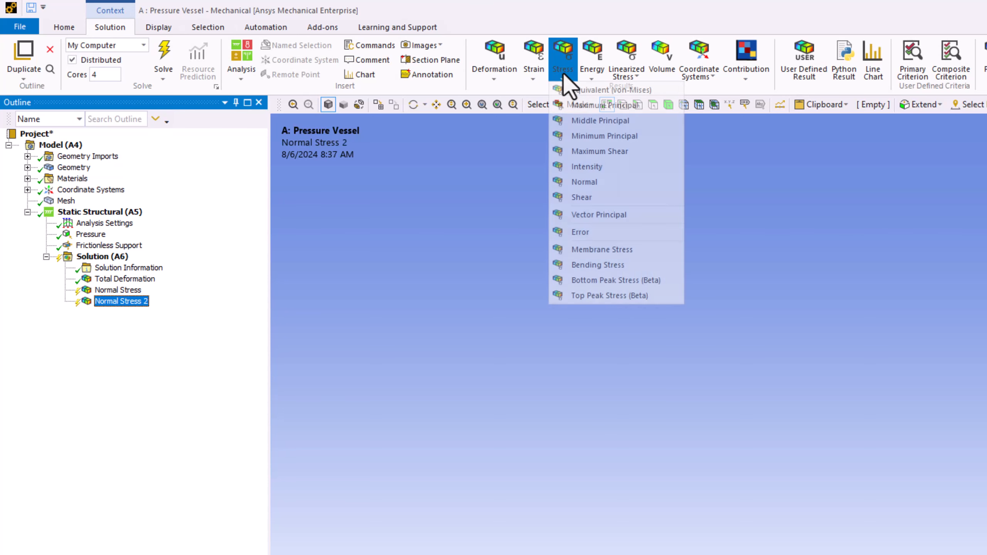
{"action": "left_click", "coordinate": [614, 186]}
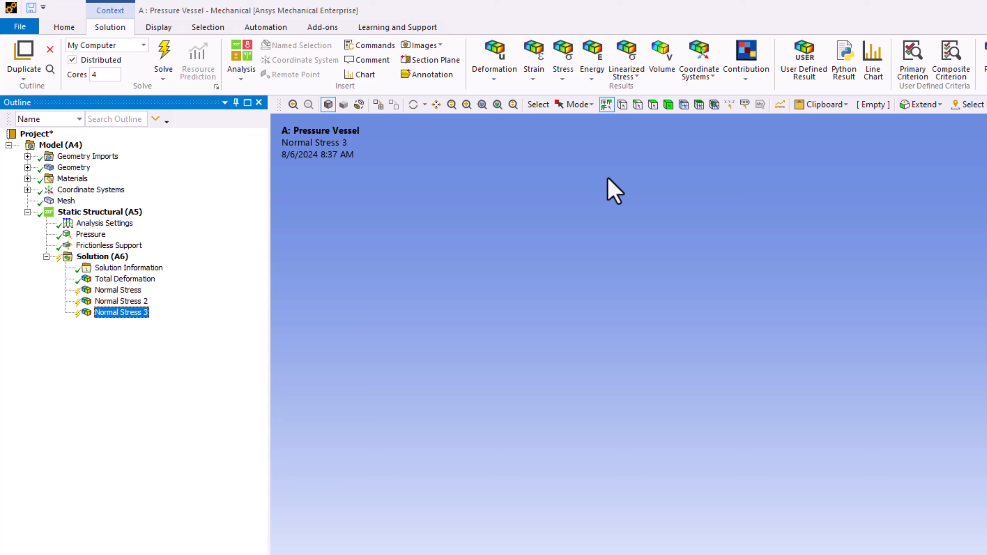
Rename the first normal stress result as Hoop Stress
{"action": "right_click", "coordinate": [129, 292]}
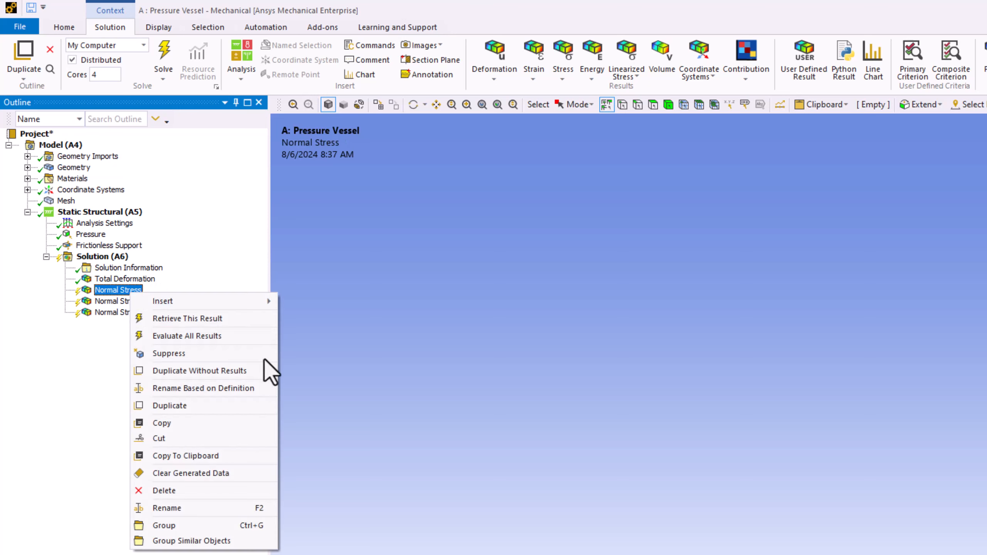
{"action": "left_click", "coordinate": [260, 508]}
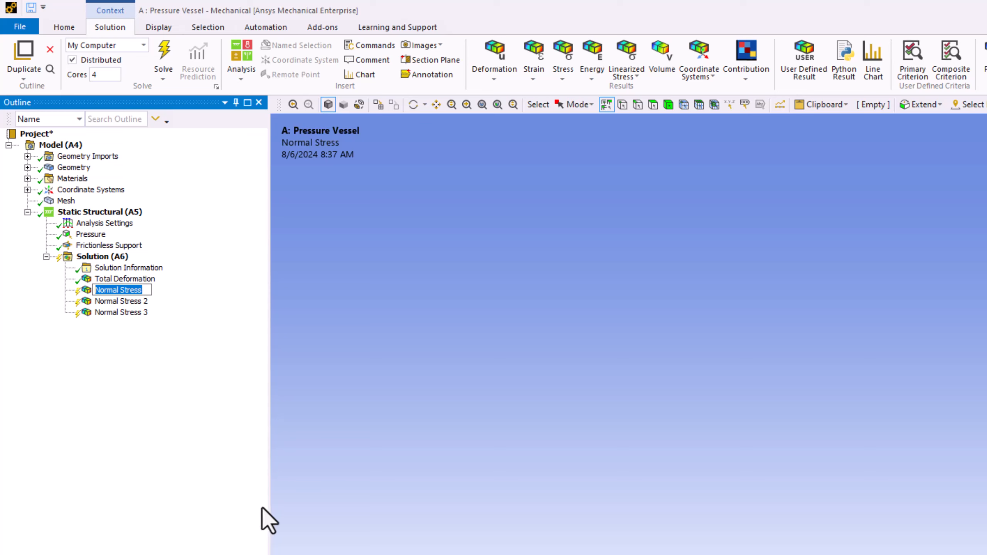
{"action": "type", "text": "Hoop Stress"}
{"action": "key", "text": "Return"}
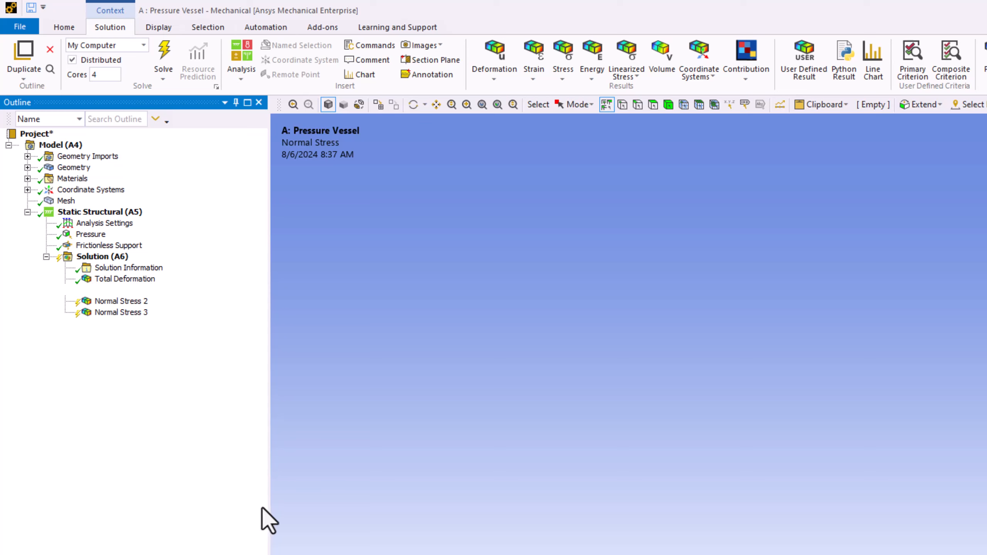
Rename the second normal stress result as Axial Stress
{"action": "right_click", "coordinate": [140, 302]}
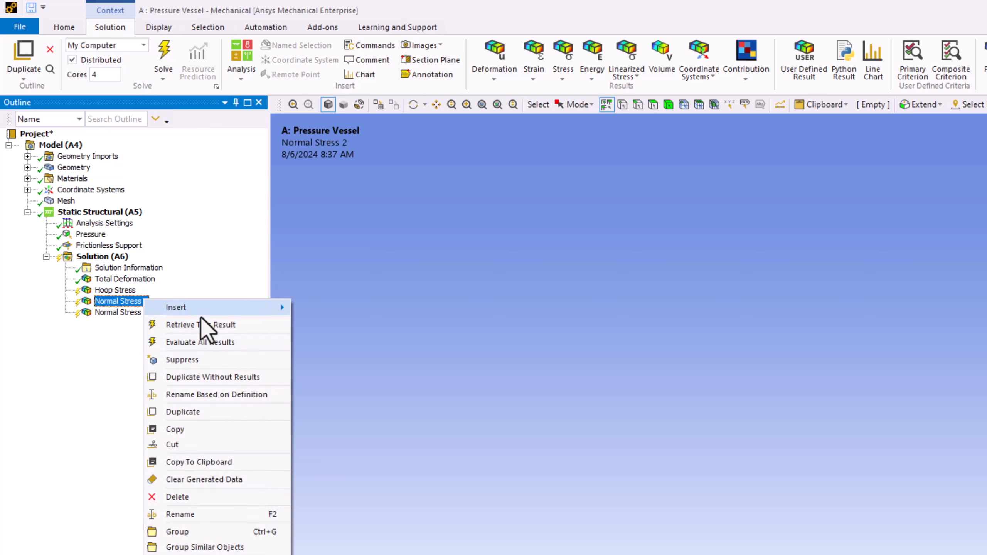
{"action": "left_click", "coordinate": [206, 515]}
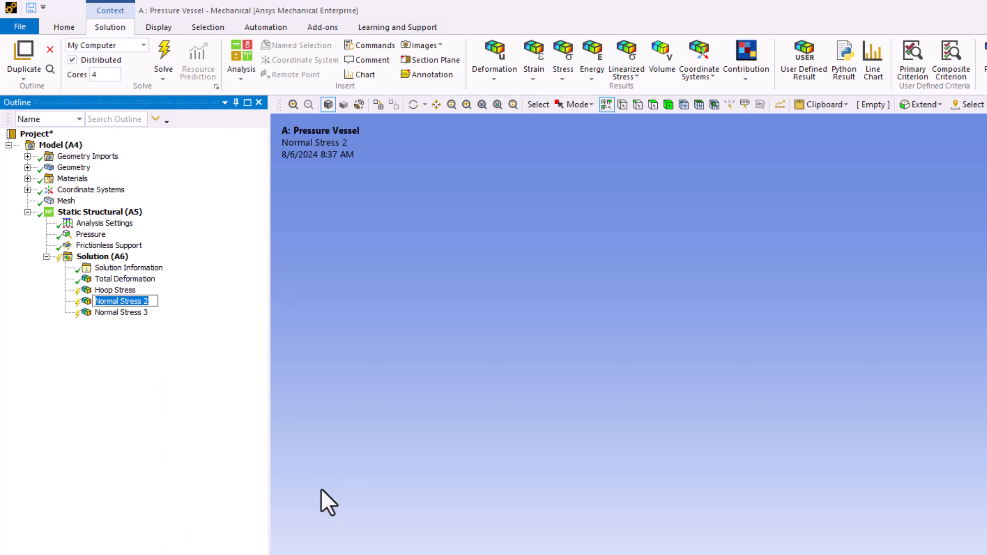
{"action": "type", "text": "Axial Stress"}
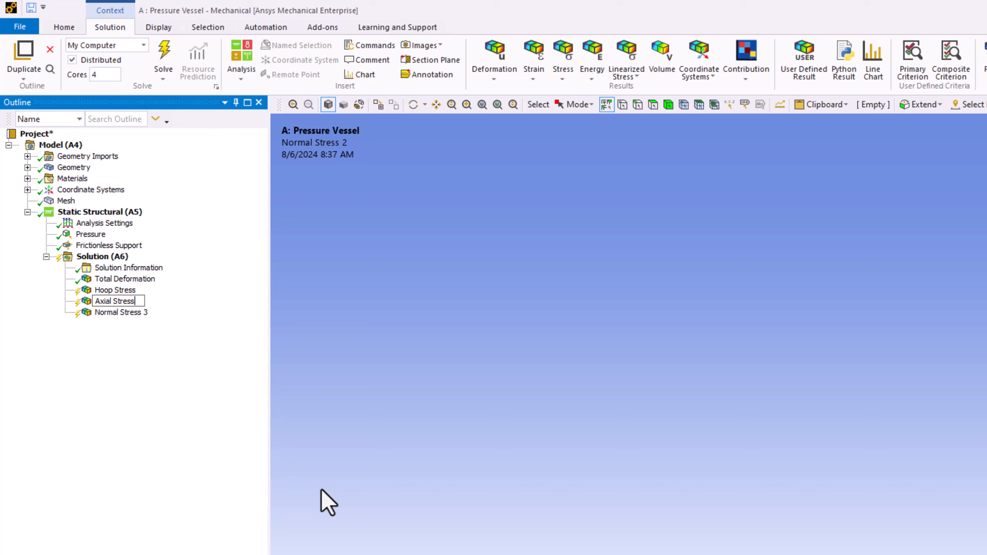
{"action": "key", "text": "Return"}
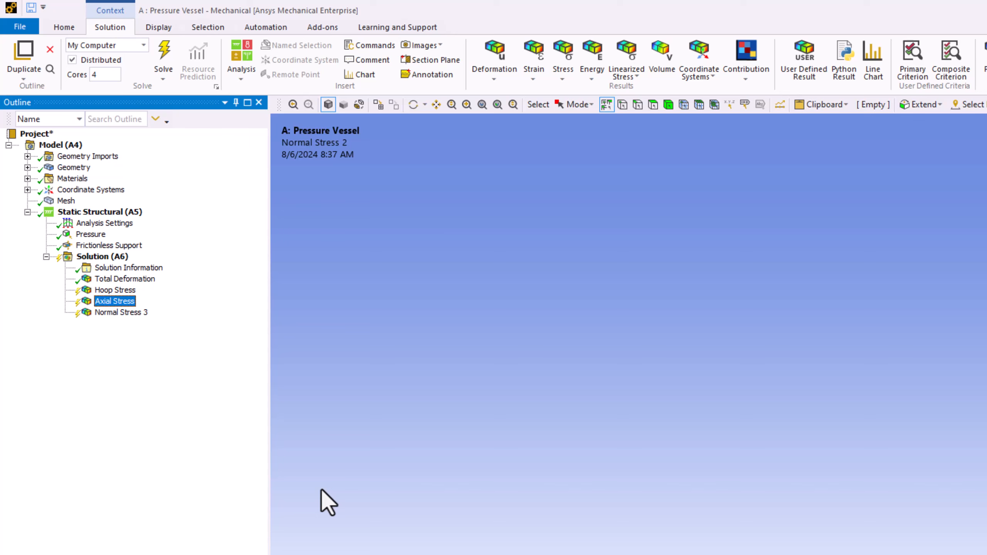
Rename the third normal stress result as Radial Stress
{"action": "right_click", "coordinate": [122, 313]}
{"action": "left_click", "coordinate": [186, 529]}
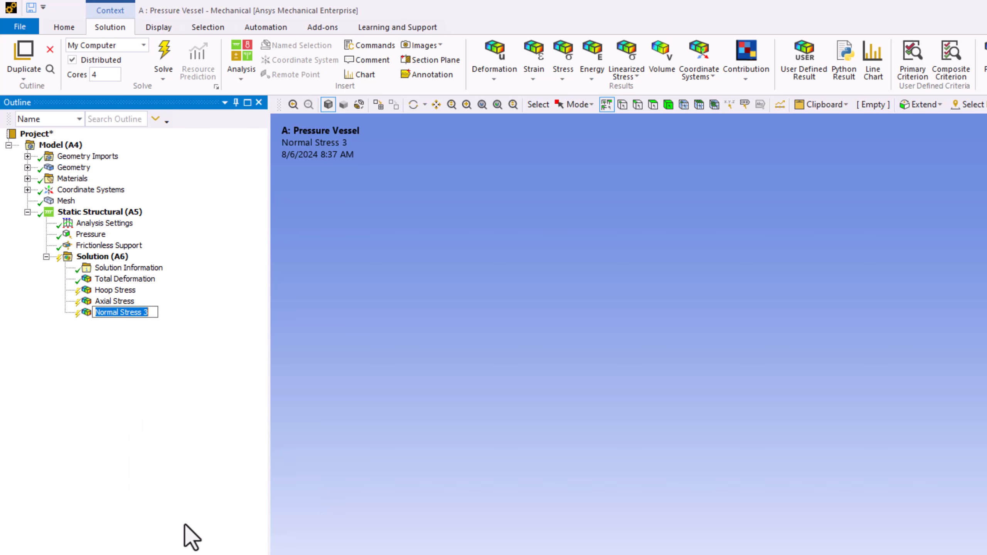
{"action": "type", "text": "R"}
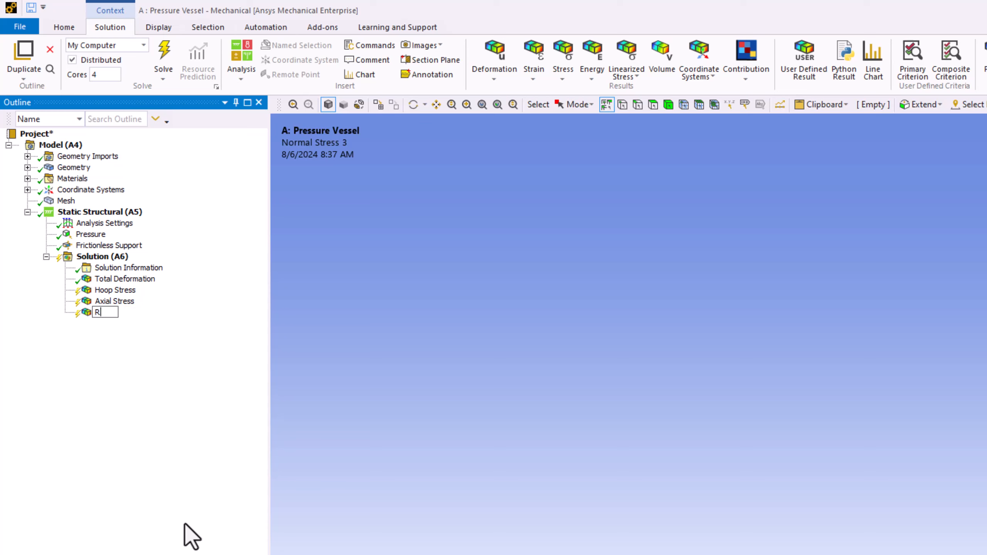
{"action": "type", "text": "adial Stress"}
{"action": "key", "text": "Return"}
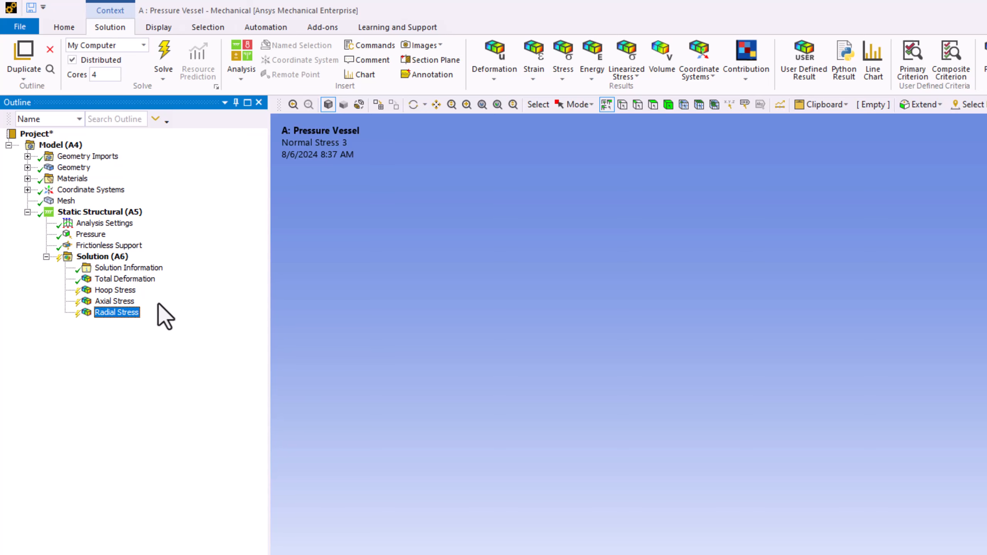
Set the orientation of the Hoop Stress result to the Z Axis
{"action": "left_click", "coordinate": [130, 292]}
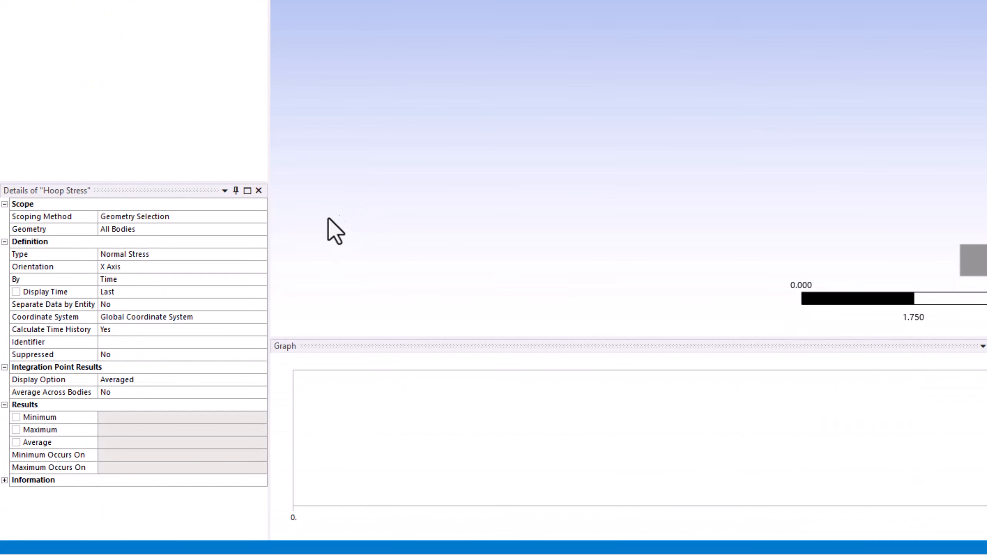
{"action": "left_click", "coordinate": [249, 270]}
{"action": "left_click", "coordinate": [261, 266]}
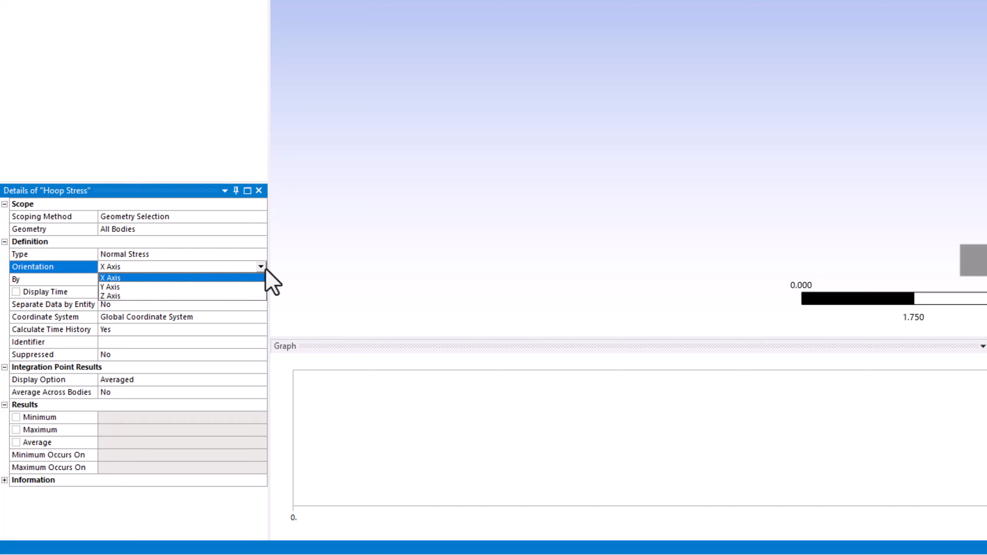
{"action": "left_click", "coordinate": [235, 296]}
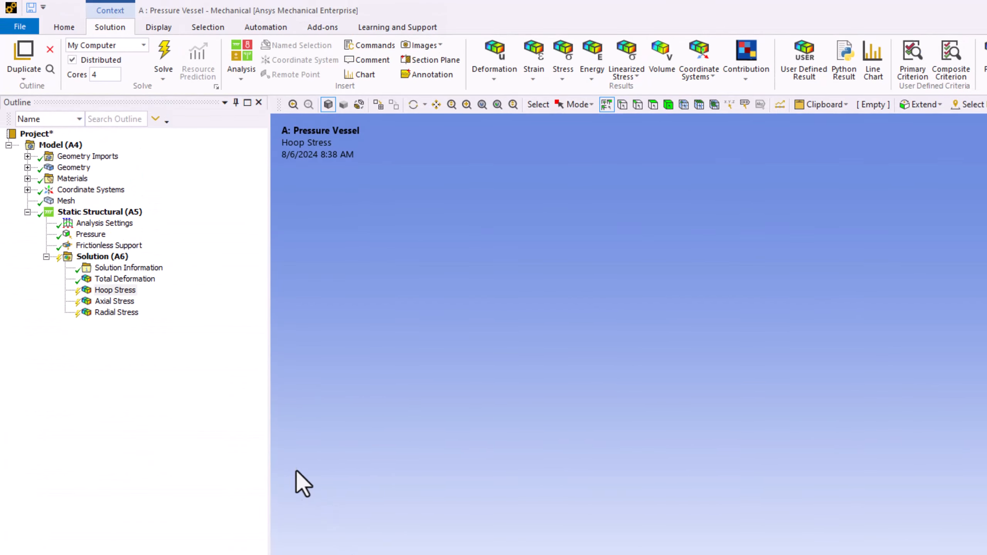
Set the orientation of the Axial Stress result to the Y Axis
{"action": "left_click", "coordinate": [116, 302]}
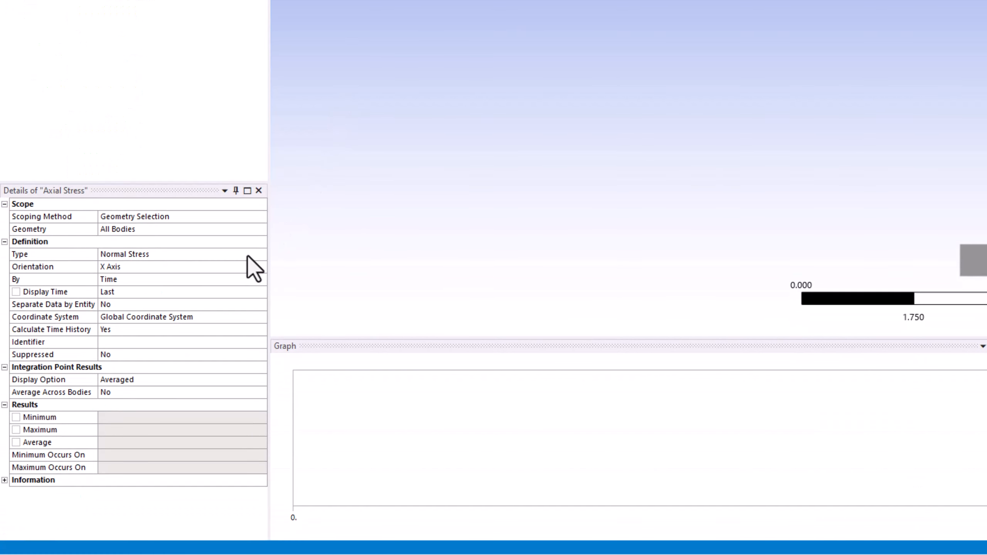
{"action": "left_click", "coordinate": [254, 267]}
{"action": "left_click", "coordinate": [261, 267]}
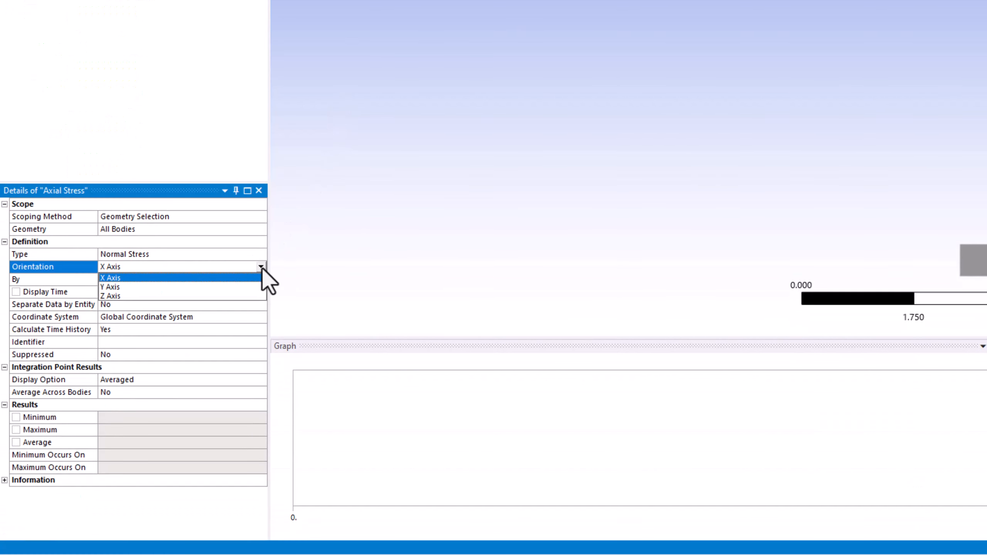
{"action": "left_click", "coordinate": [226, 287]}
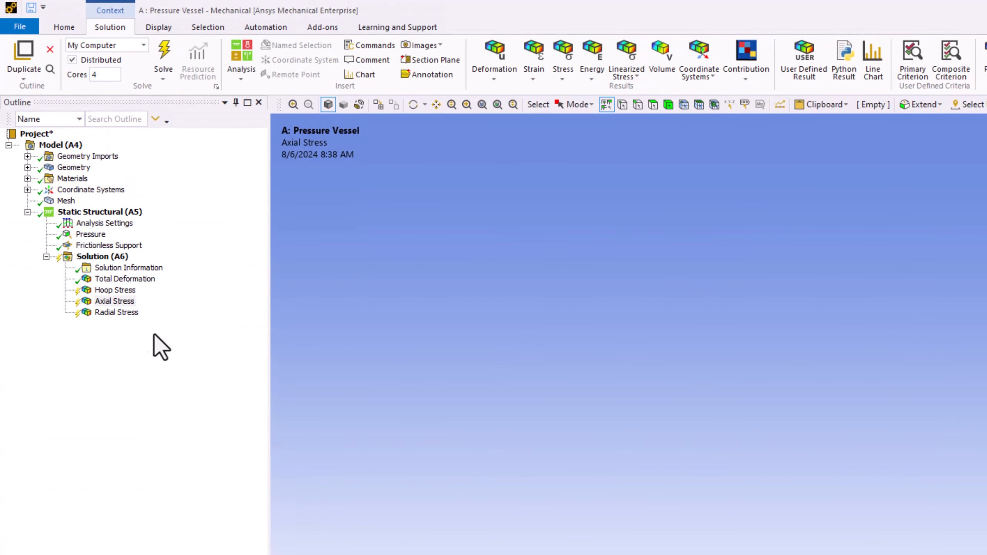
Check the Radial Stress result's definition and evaluate all results of the static structural solution
{"action": "left_click", "coordinate": [129, 316]}
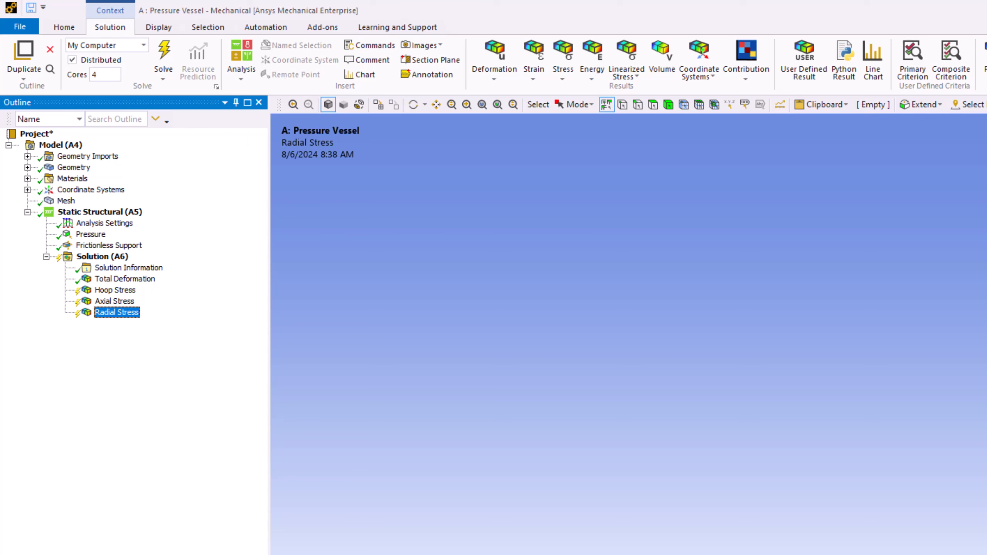
{"action": "right_click", "coordinate": [123, 259]}
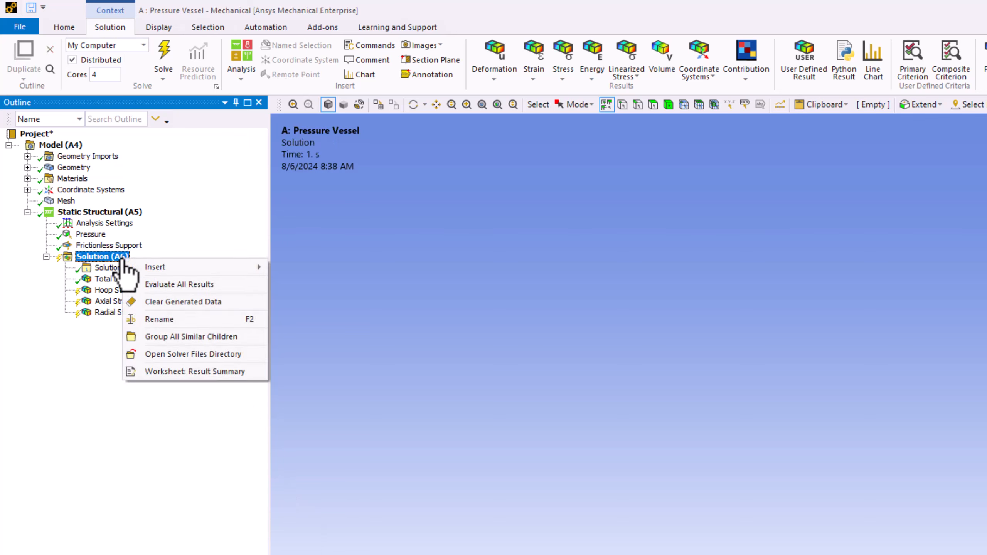
{"action": "left_click", "coordinate": [209, 289]}
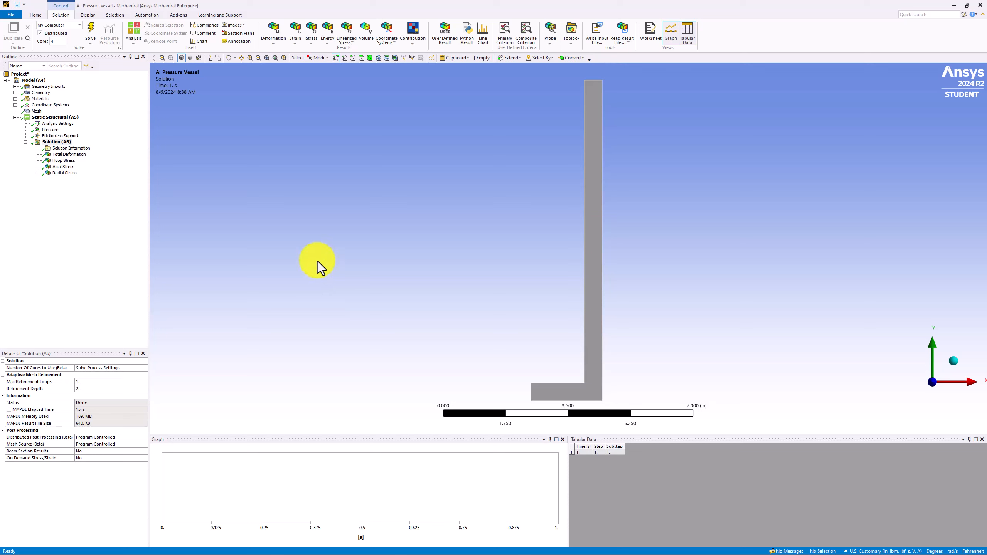
Examine the hoop, axial and radial stress contour plots, returning to the hoop stress plot
{"action": "left_click", "coordinate": [72, 161]}
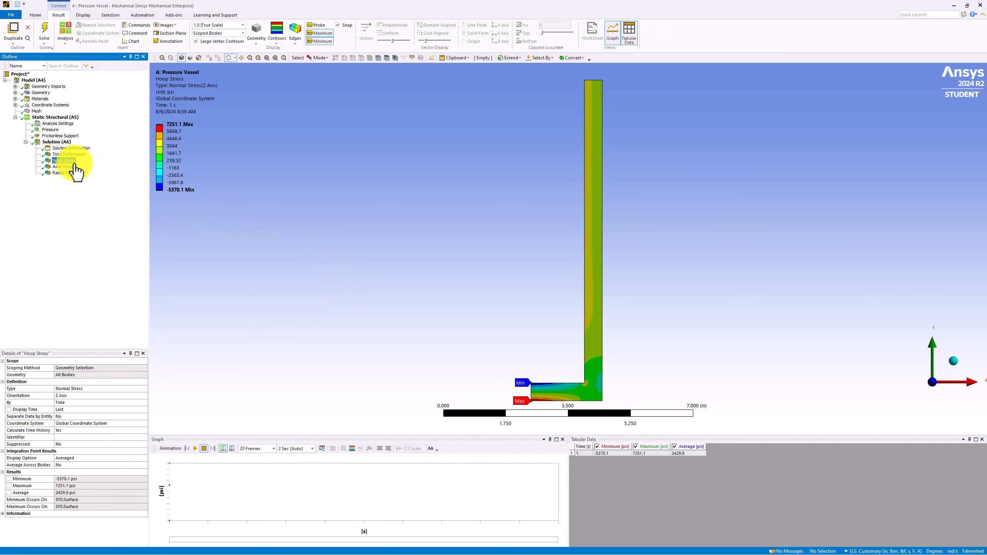
{"action": "left_click", "coordinate": [64, 166]}
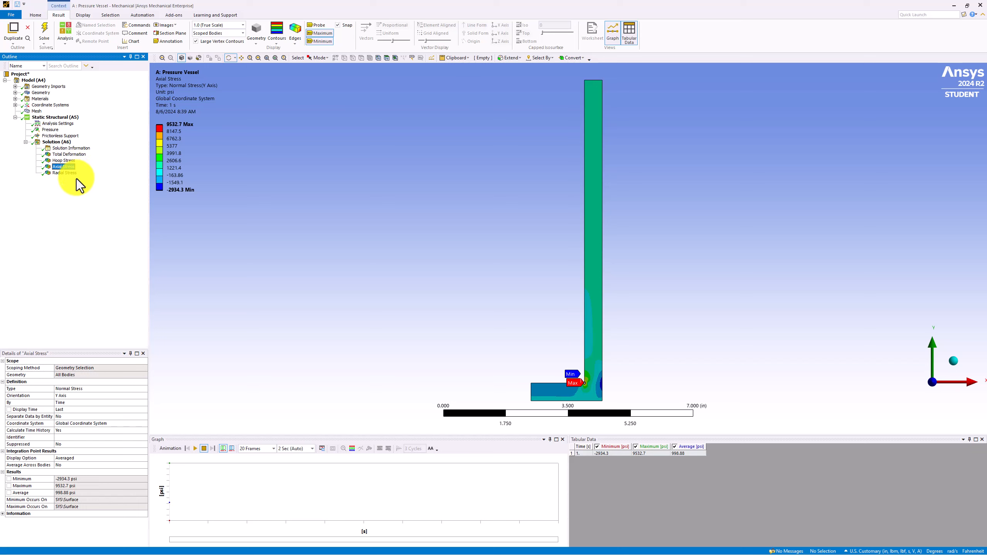
{"action": "left_click", "coordinate": [65, 172]}
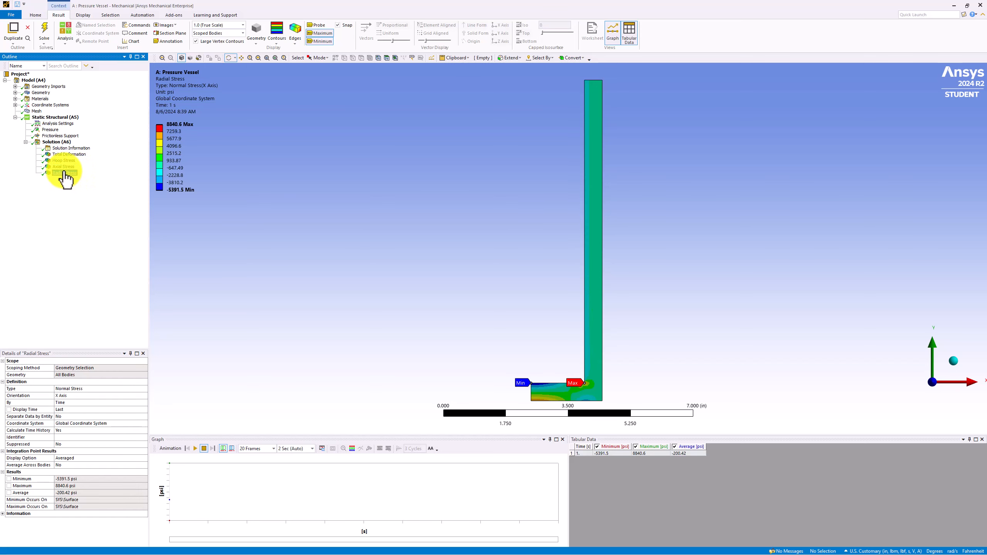
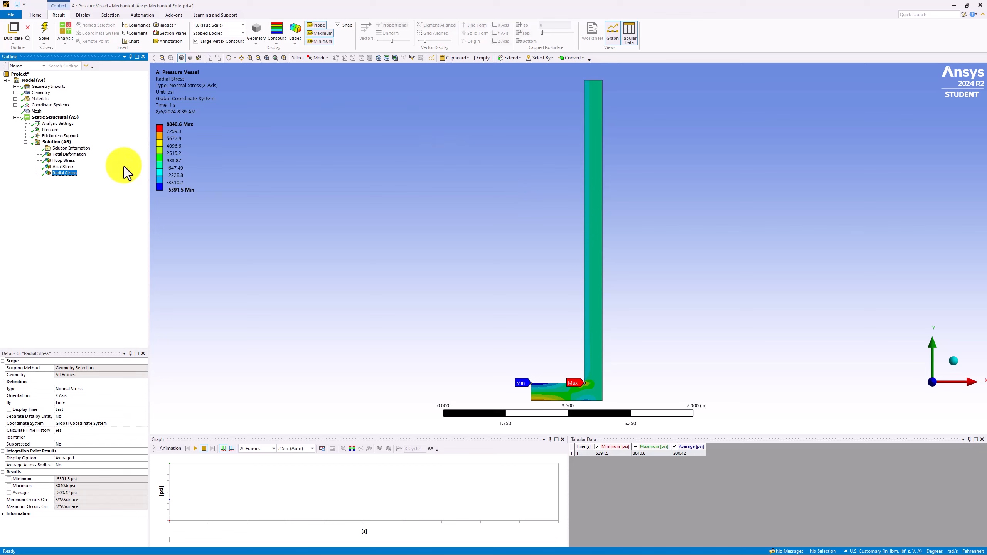
{"action": "left_click", "coordinate": [67, 161]}
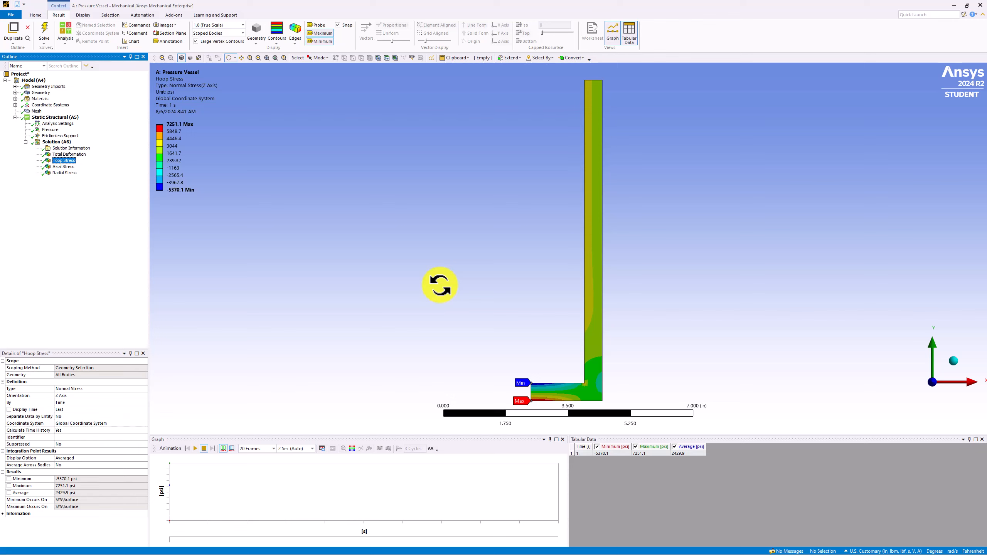
{"action": "left_click", "coordinate": [433, 299]}
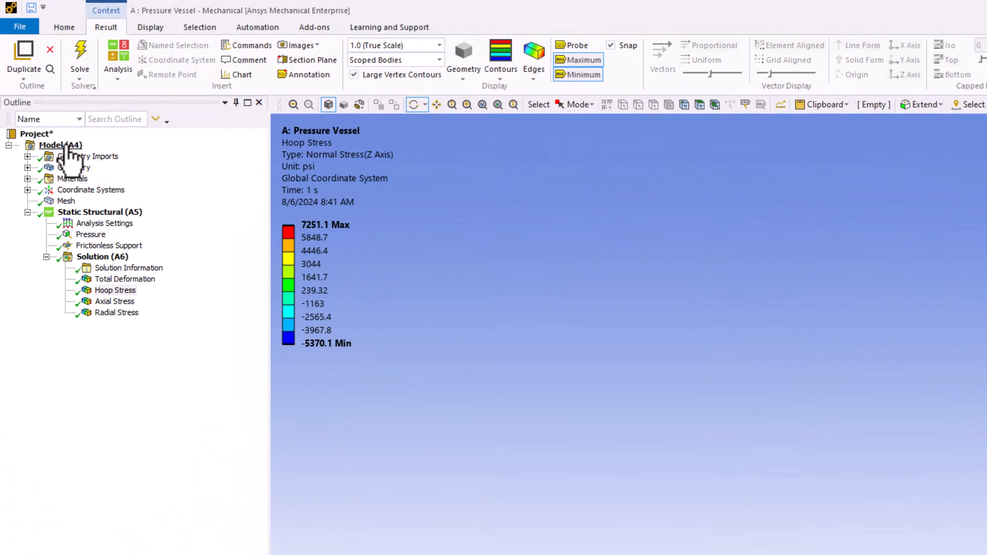
Add a path as construction geometry to the model
{"action": "left_click", "coordinate": [62, 145]}
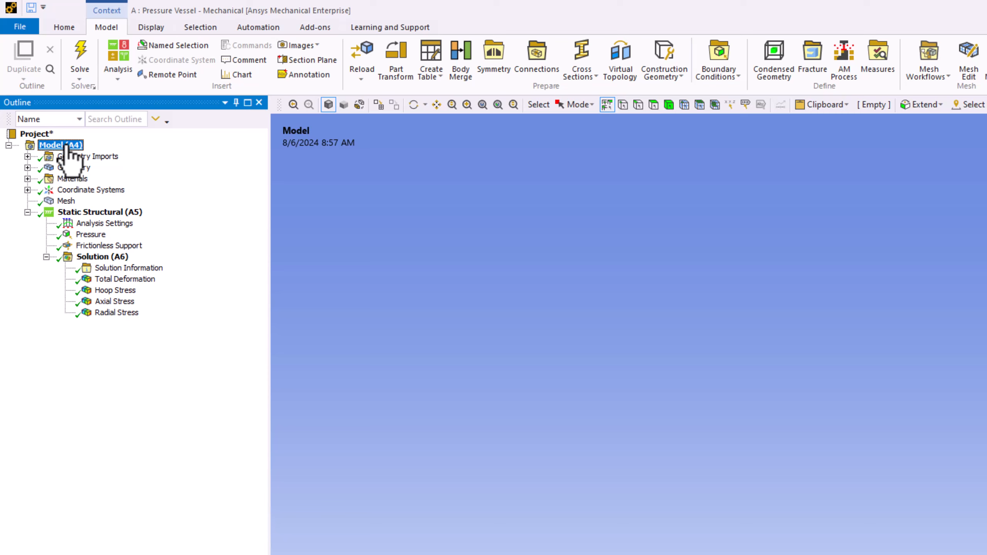
{"action": "left_click", "coordinate": [672, 81]}
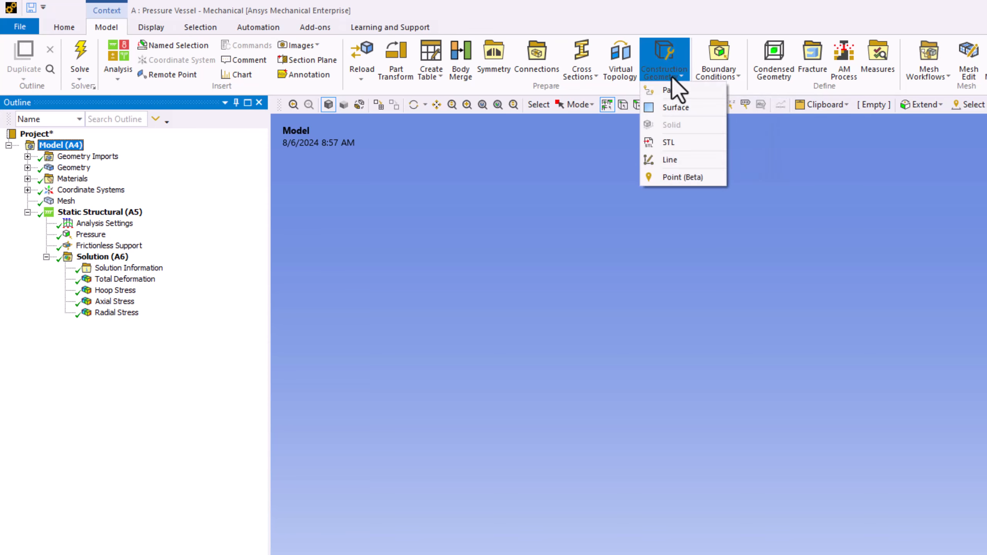
{"action": "left_click", "coordinate": [699, 92]}
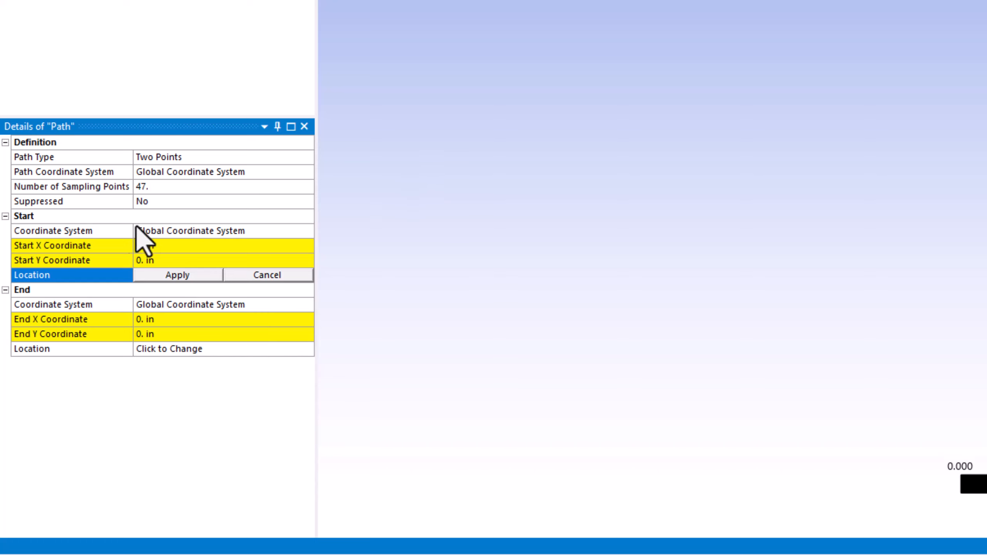
Set the path's start point to X 1.5 in and Y 9 in
{"action": "left_click", "coordinate": [161, 245]}
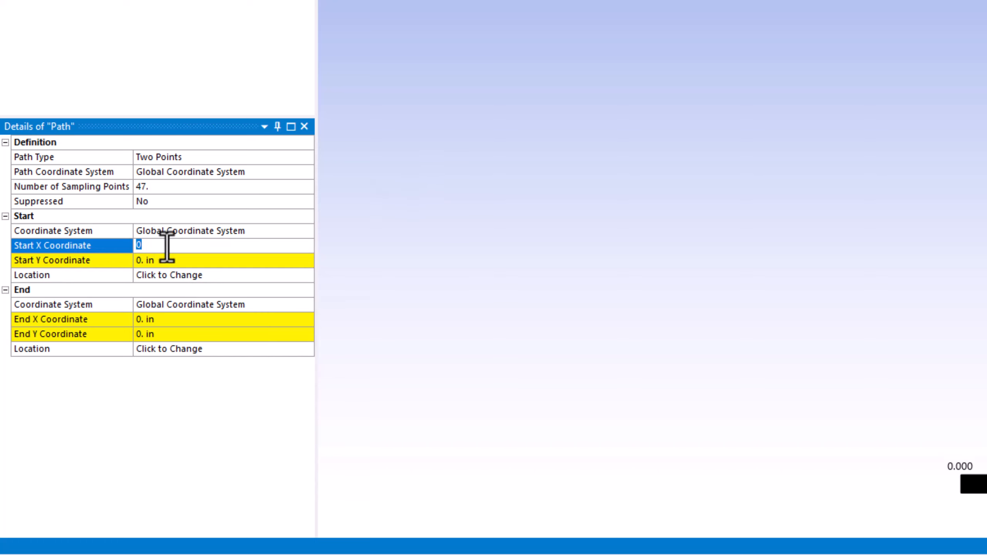
{"action": "type", "text": "1.5"}
{"action": "key", "text": "Return"}
{"action": "left_click", "coordinate": [185, 260]}
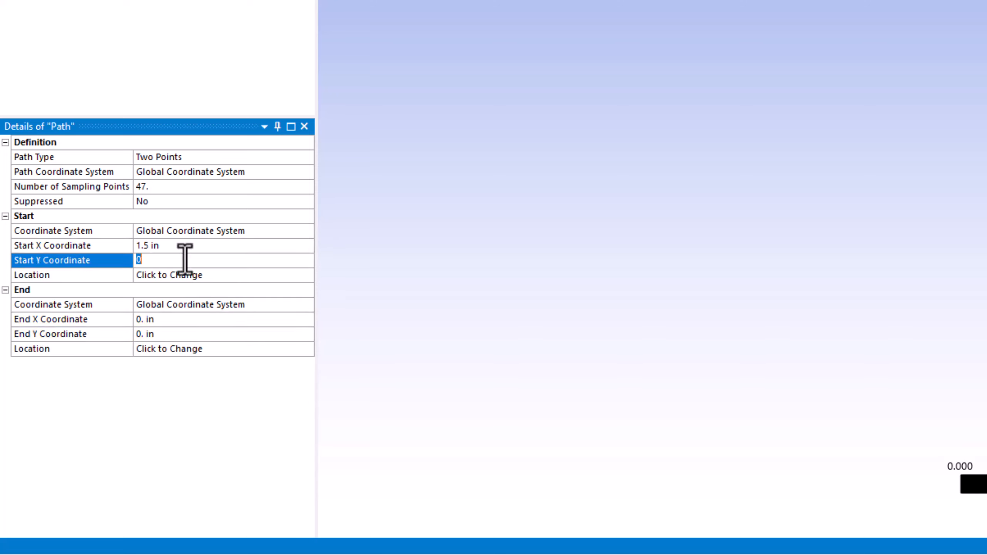
{"action": "type", "text": "9."}
Set the path's end point to X 2 in and Y 9 in
{"action": "left_click", "coordinate": [162, 319]}
{"action": "type", "text": "2"}
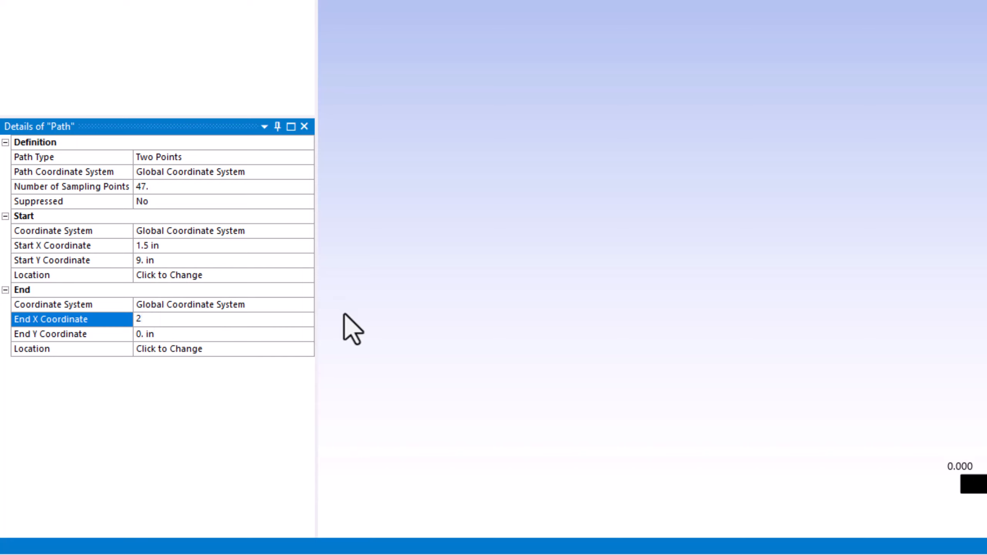
{"action": "key", "text": "Return"}
{"action": "left_click", "coordinate": [159, 333]}
{"action": "type", "text": "9"}
{"action": "key", "text": "Return"}
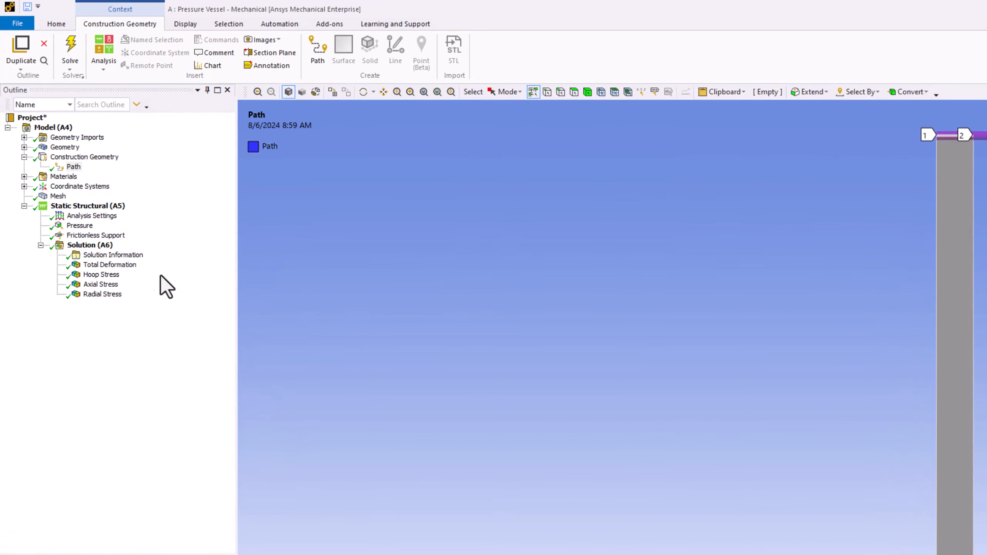
Add another Normal stress result to the static structural solution
{"action": "left_click", "coordinate": [102, 249]}
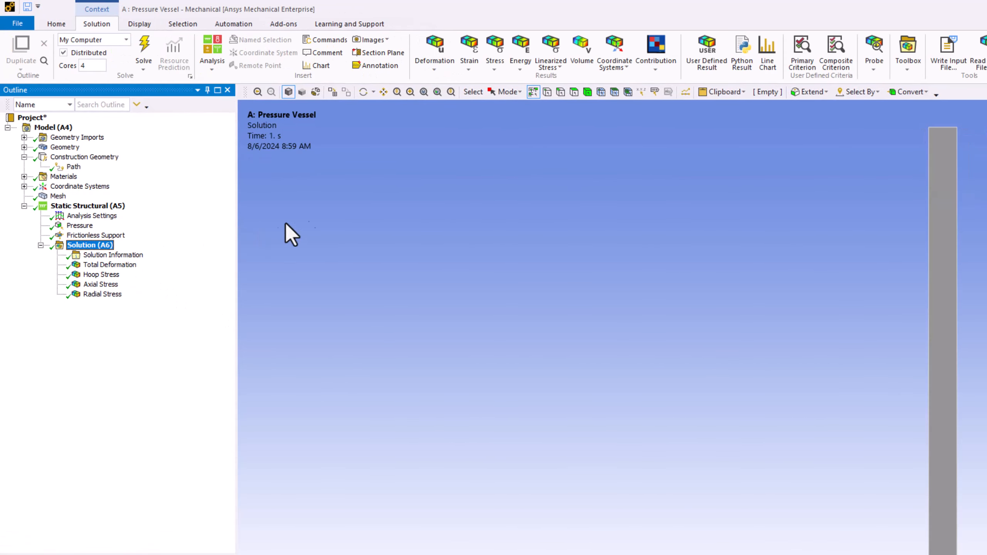
{"action": "left_click", "coordinate": [495, 67]}
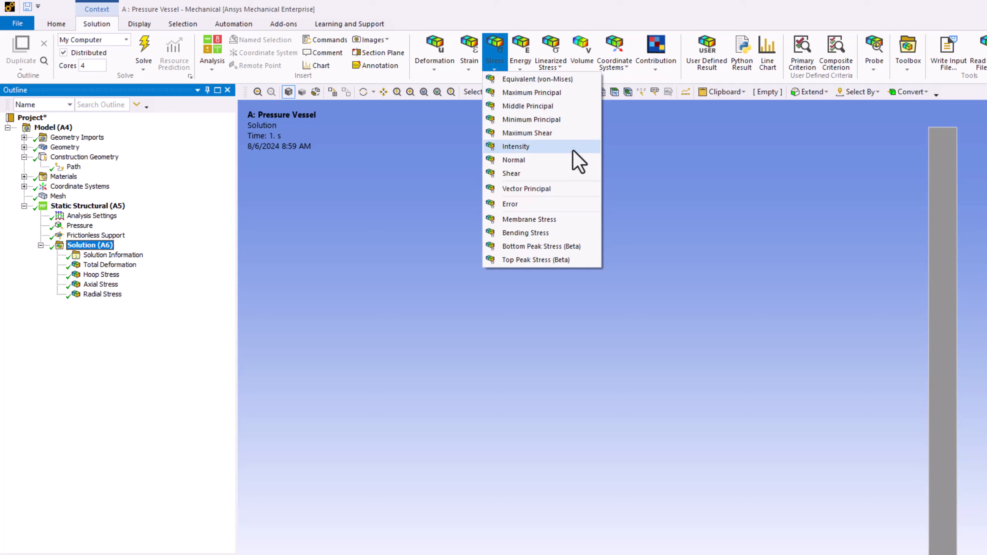
{"action": "left_click", "coordinate": [575, 160]}
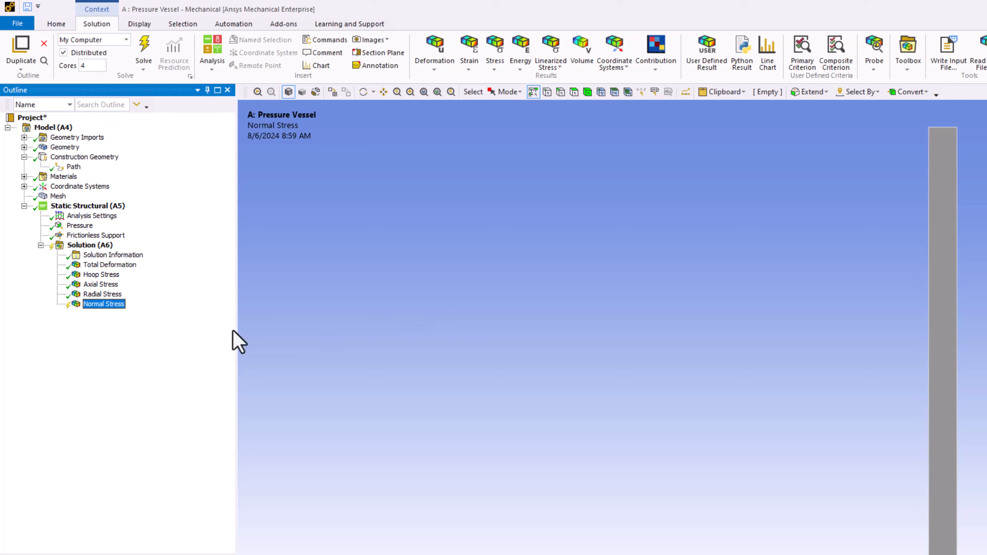
Rename the new normal stress result as Hoop Stress (Path)
{"action": "right_click", "coordinate": [104, 305]}
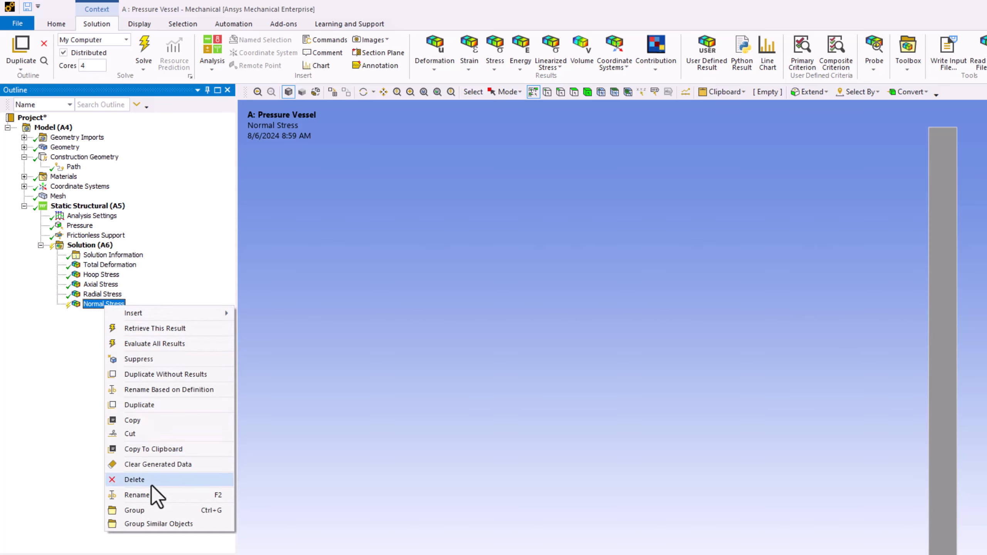
{"action": "left_click", "coordinate": [150, 495]}
{"action": "type", "text": "Hoop Stress"}
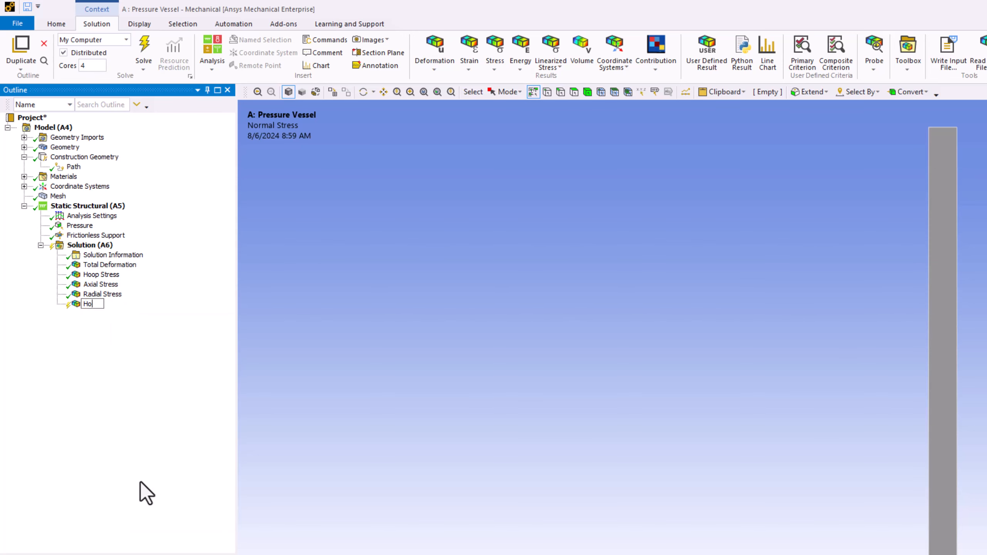
{"action": "type", "text": " (Path)"}
{"action": "key", "text": "Return"}
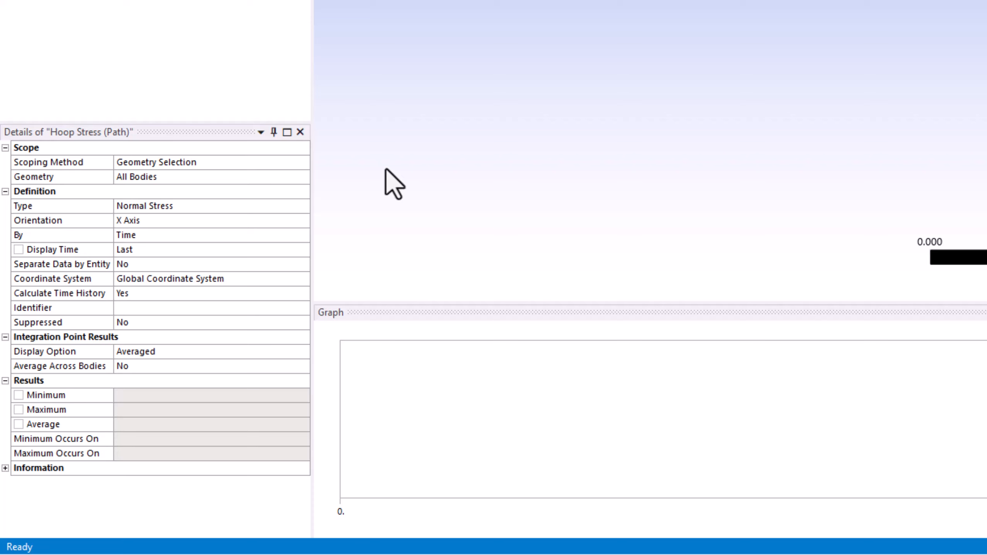
Scope the Hoop Stress (Path) result by the Path method and assign the construction path named Path
{"action": "left_click", "coordinate": [264, 162]}
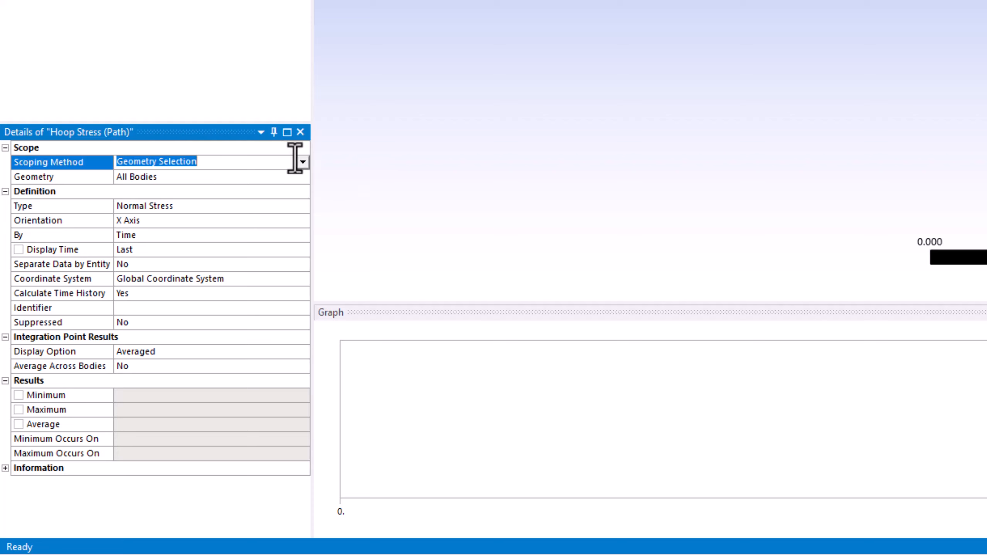
{"action": "left_click", "coordinate": [301, 161]}
{"action": "left_click", "coordinate": [264, 196]}
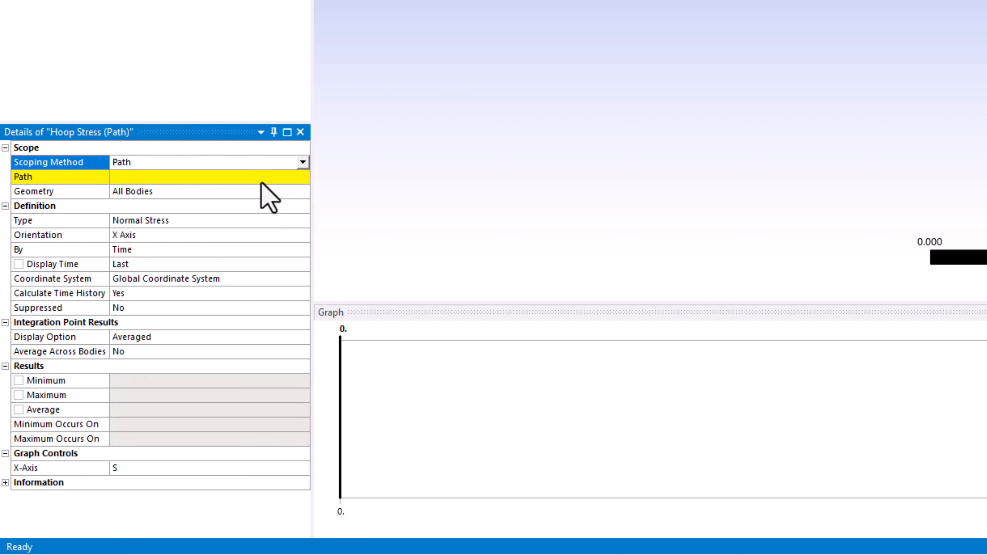
{"action": "left_click", "coordinate": [263, 178]}
{"action": "left_click", "coordinate": [303, 177]}
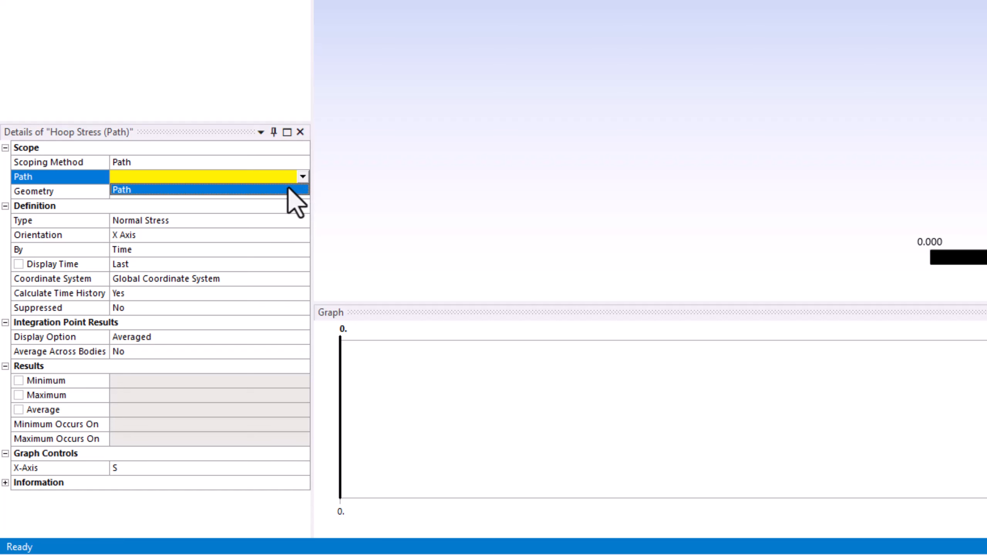
{"action": "left_click", "coordinate": [289, 189]}
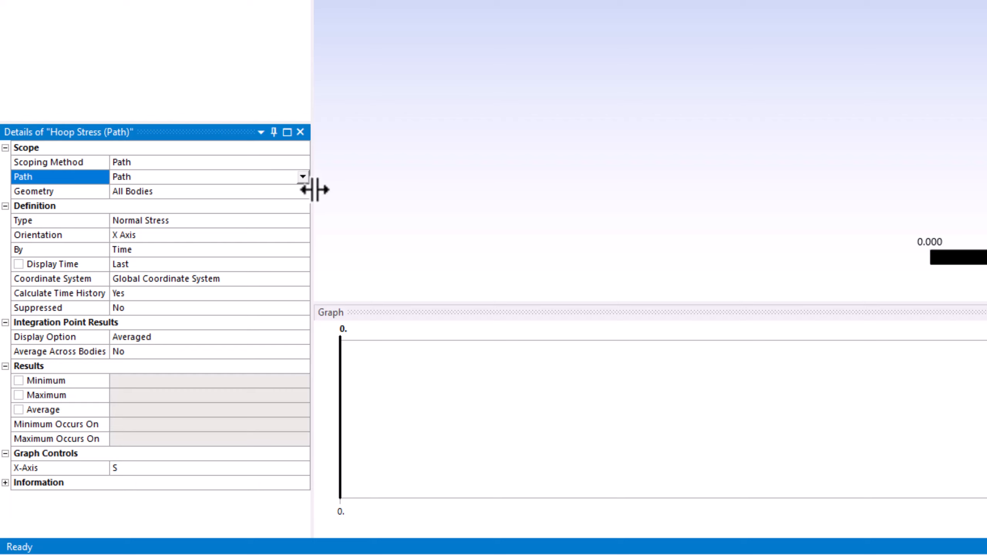
Set the orientation of the Hoop Stress (Path) result to the Z Axis
{"action": "left_click", "coordinate": [268, 225]}
{"action": "left_click", "coordinate": [290, 235]}
{"action": "left_click", "coordinate": [303, 234]}
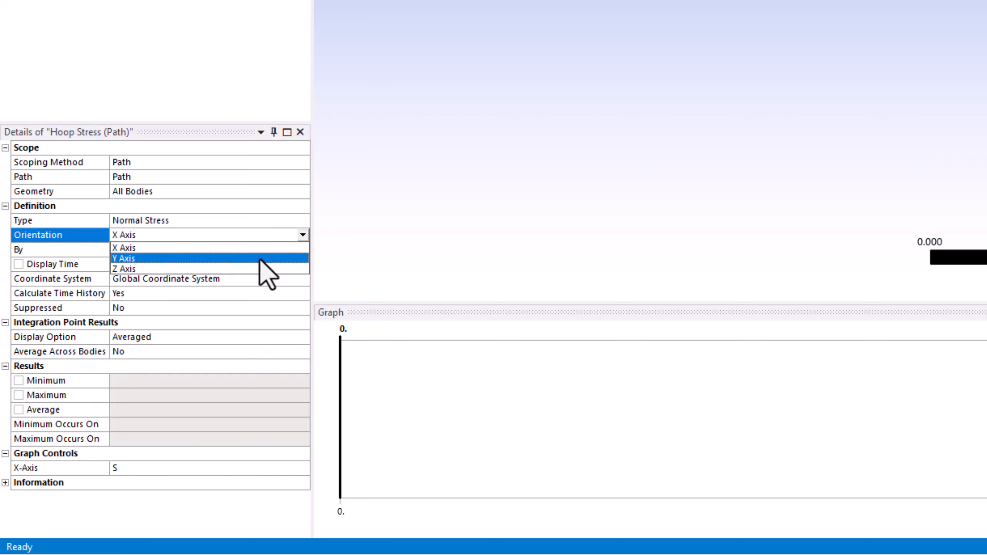
{"action": "left_click", "coordinate": [252, 269]}
{"action": "left_click", "coordinate": [472, 97]}
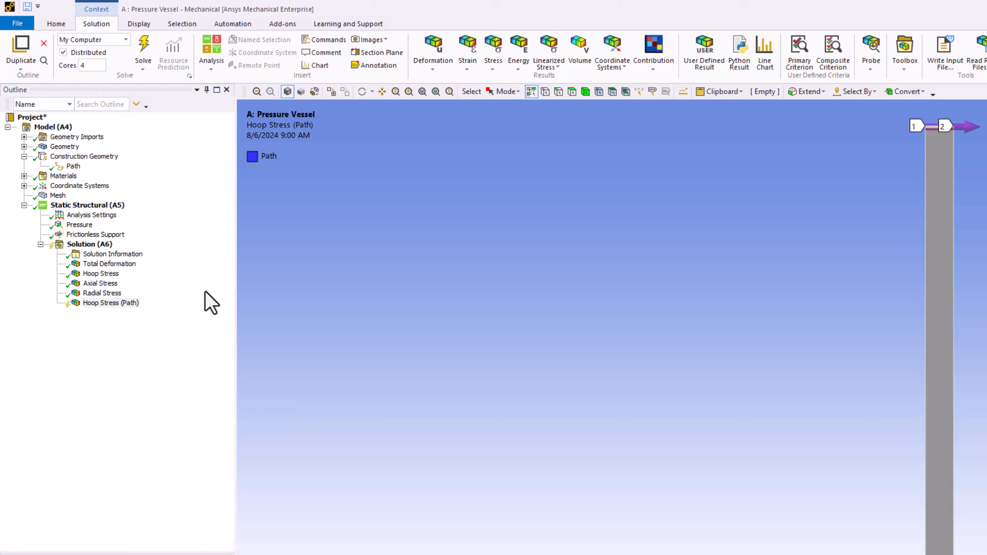
Retrieve the Hoop Stress (Path) result to plot the normal stress along the path
{"action": "left_click", "coordinate": [125, 303]}
{"action": "right_click", "coordinate": [125, 303]}
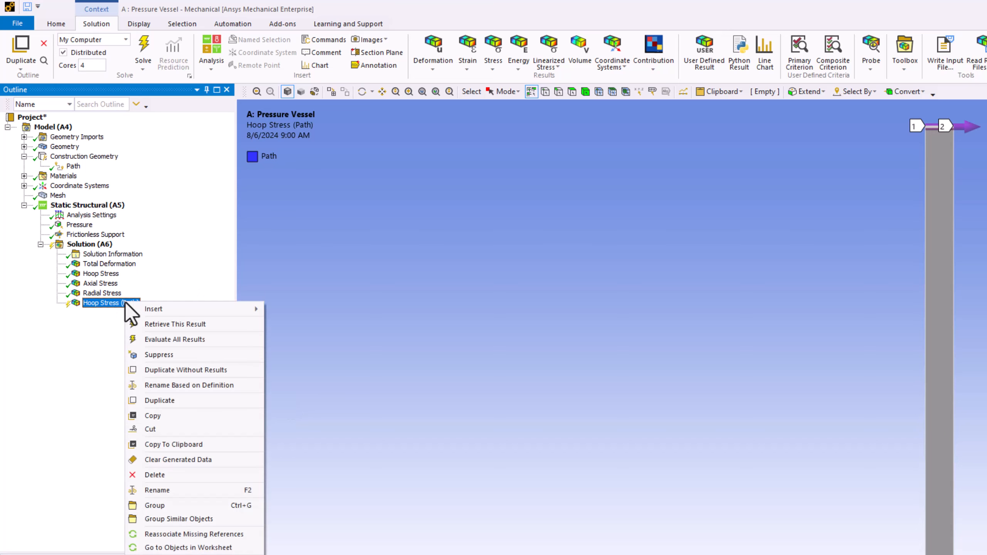
{"action": "left_click", "coordinate": [205, 325]}
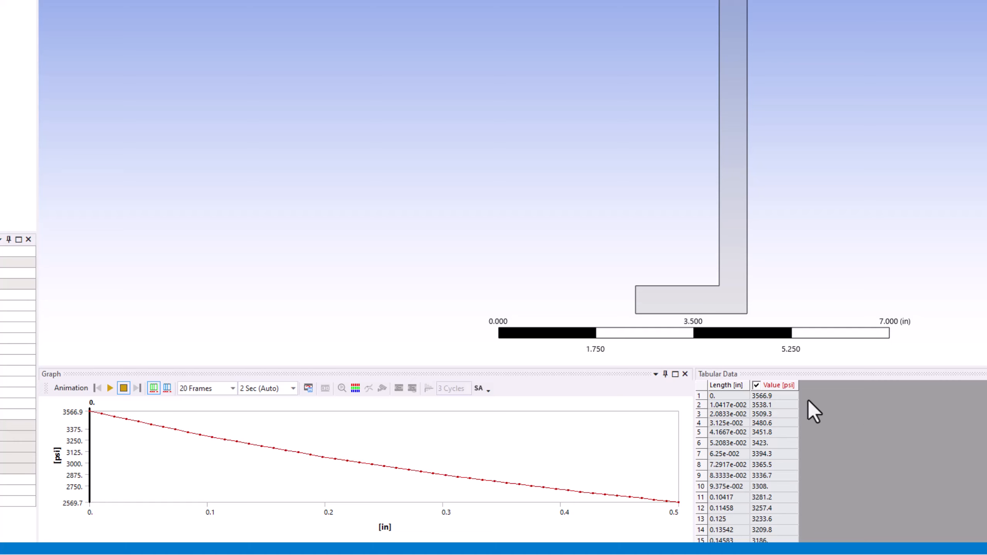
Check the export option for the path result's tabular data without exporting it
{"action": "right_click", "coordinate": [779, 396]}
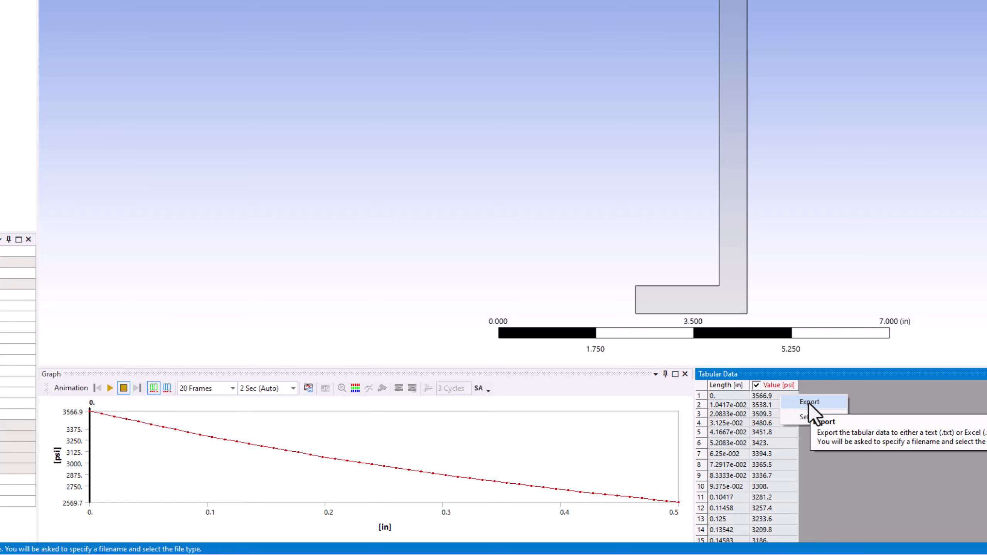
{"action": "left_click", "coordinate": [896, 399]}
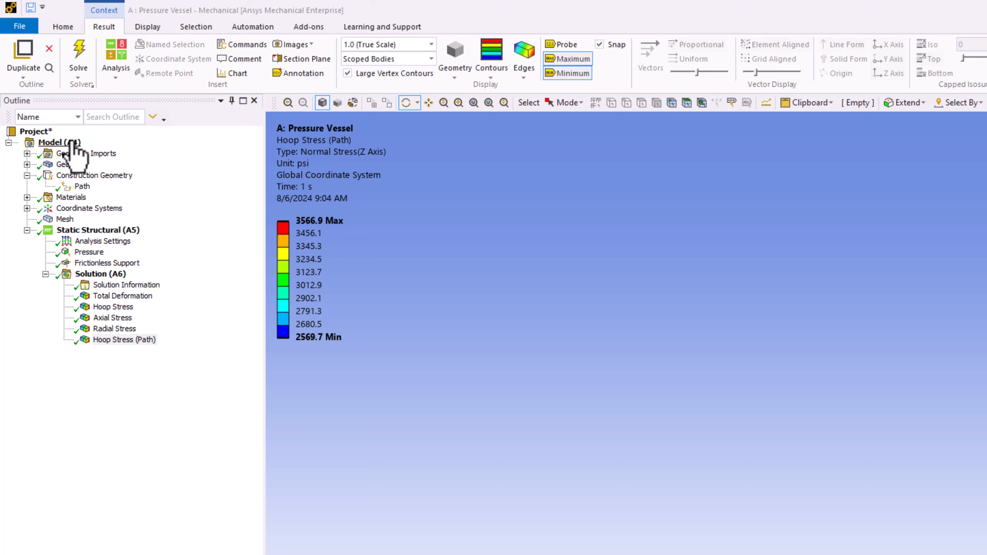
Insert a Symmetry object under the model
{"action": "left_click", "coordinate": [75, 143]}
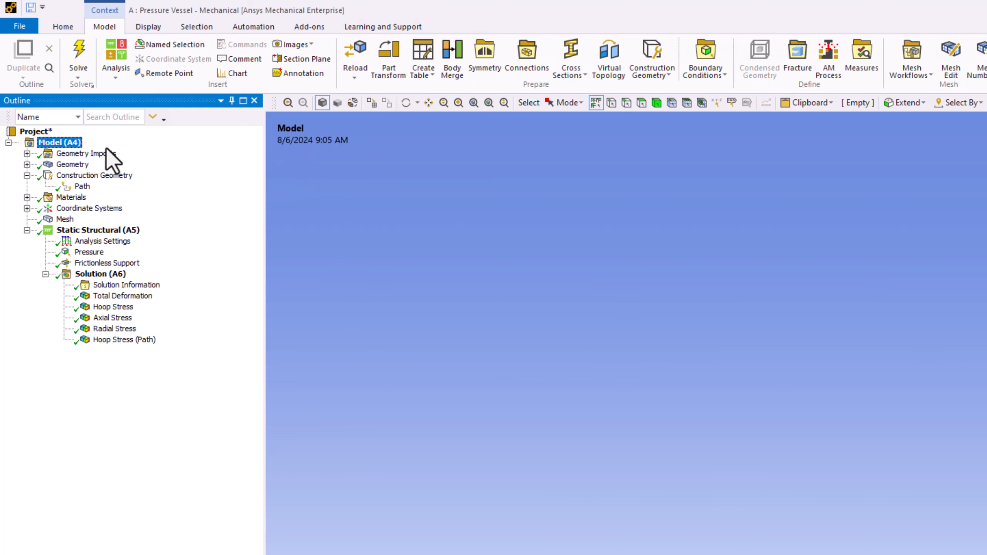
{"action": "left_click", "coordinate": [486, 74]}
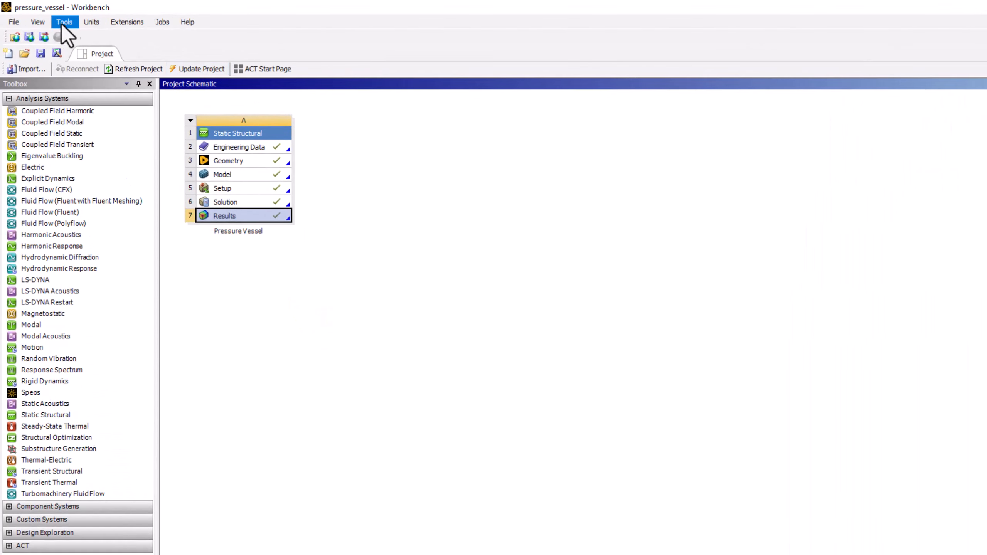
Switch to Workbench and enable Beta Options in the Appearance section of the program options
{"action": "left_click", "coordinate": [76, 25]}
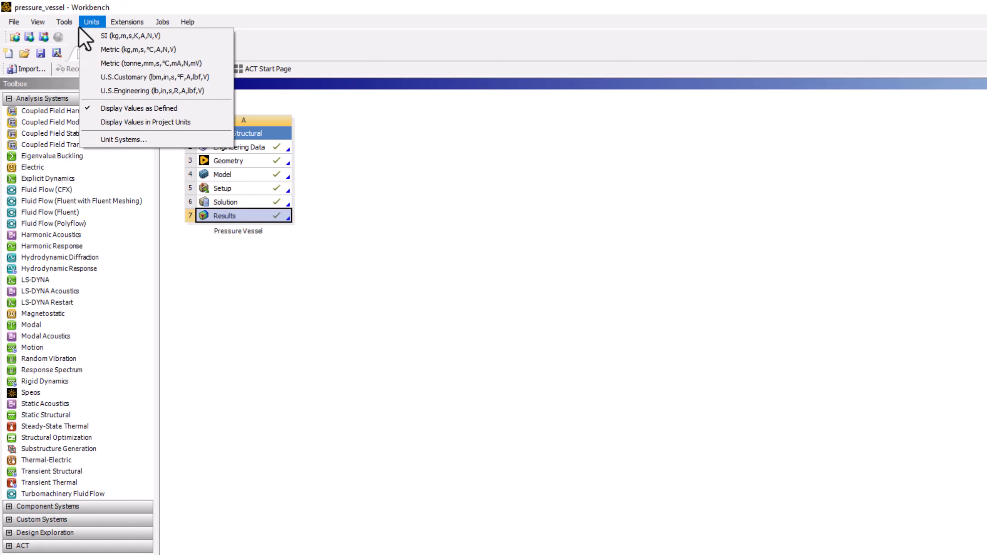
{"action": "left_click", "coordinate": [111, 83]}
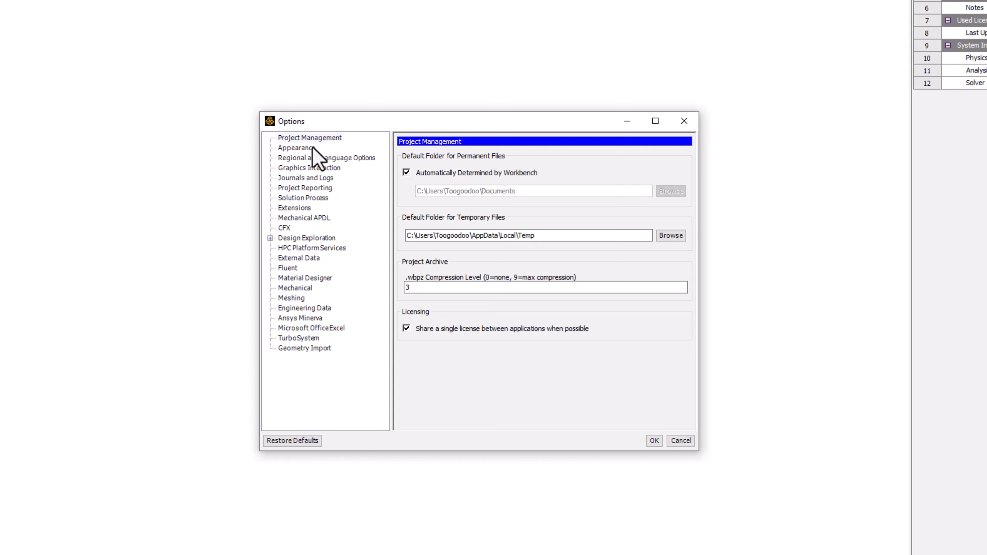
{"action": "left_click", "coordinate": [311, 148]}
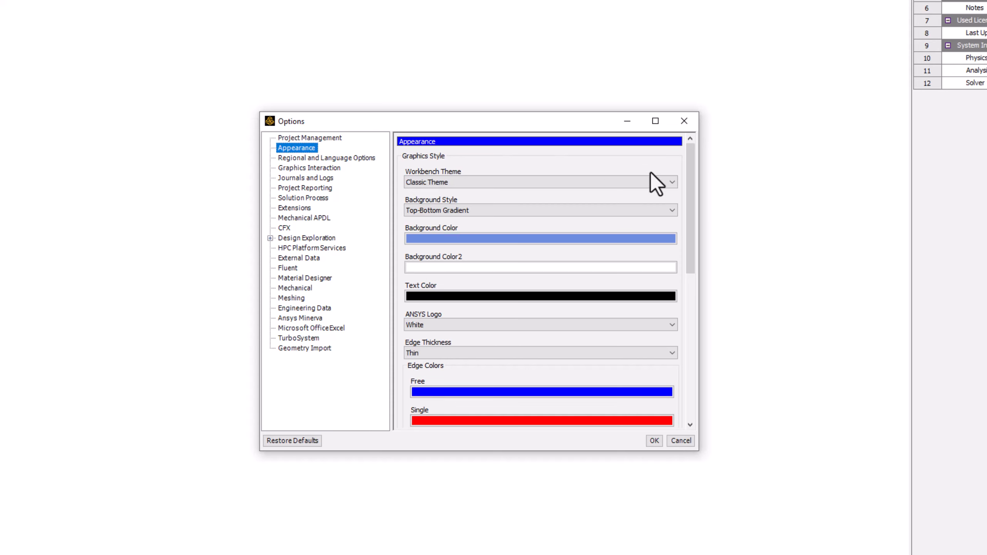
{"action": "left_click_drag", "start_coordinate": [690, 190], "coordinate": [692, 366]}
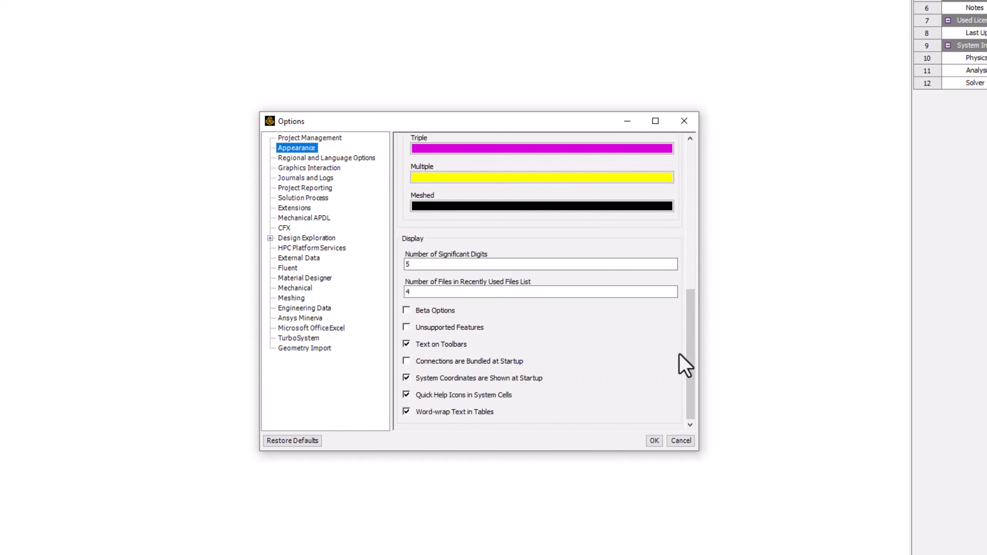
{"action": "left_click", "coordinate": [408, 312]}
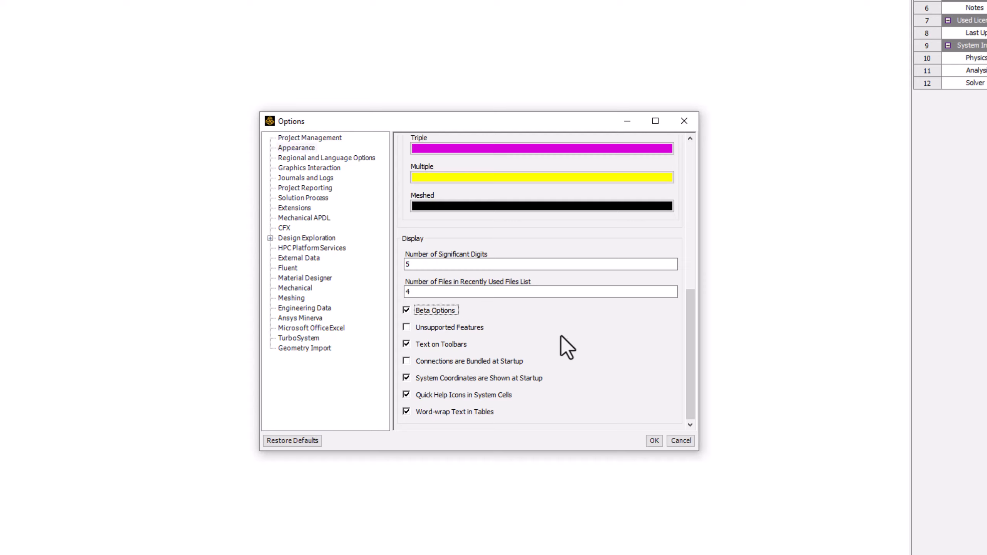
{"action": "left_click", "coordinate": [653, 441]}
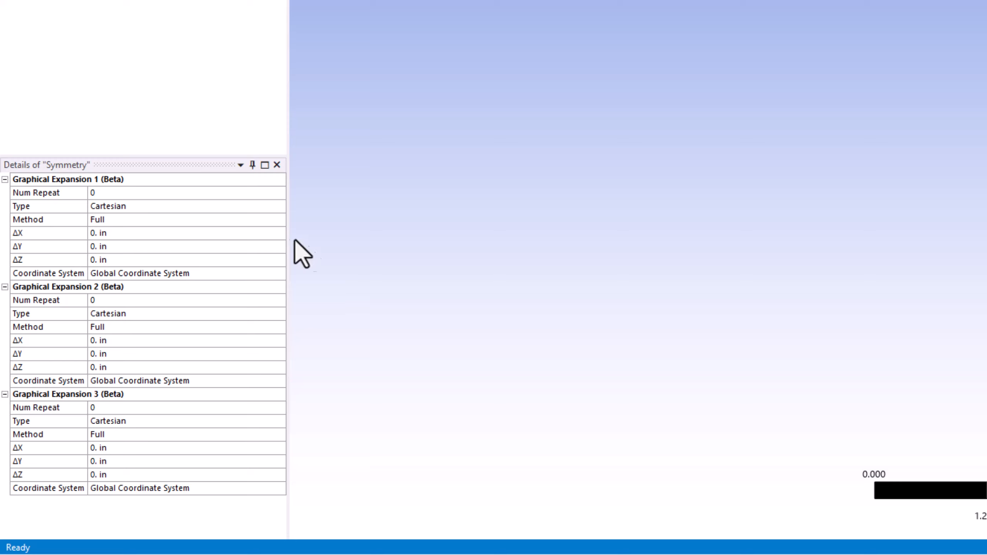
In Mechanical, set the Symmetry object's Graphical Expansion 1 type to 2D AxiSymmetric
{"action": "left_click", "coordinate": [260, 206]}
{"action": "left_click", "coordinate": [279, 206]}
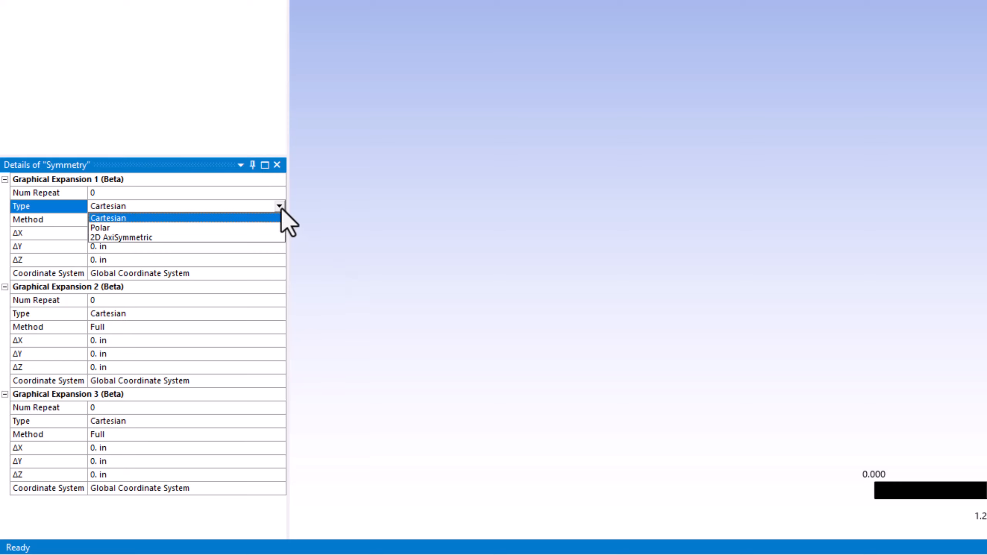
{"action": "left_click", "coordinate": [272, 237]}
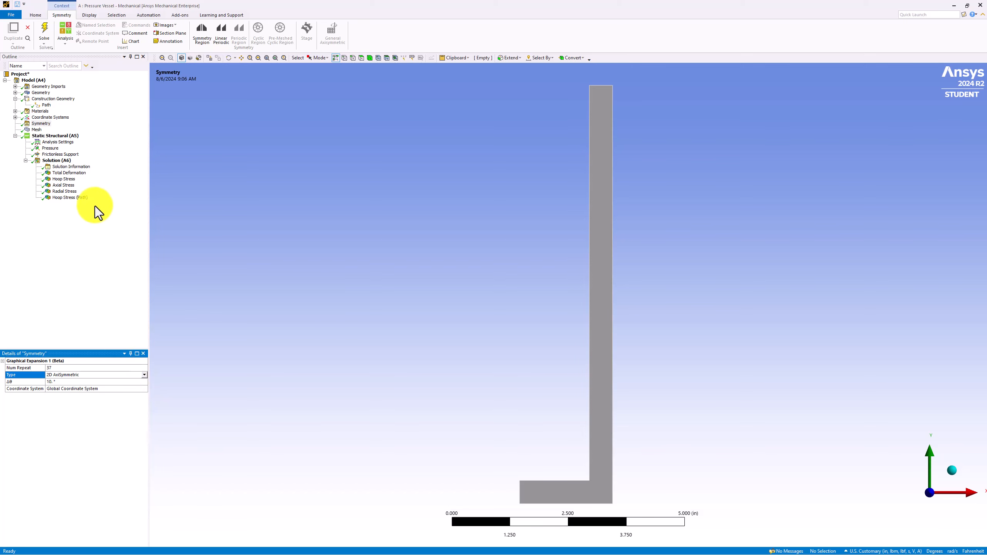
Examine the Hoop Stress (Path) and Hoop Stress results on the expanded axisymmetric vessel in 3D
{"action": "left_click", "coordinate": [78, 197]}
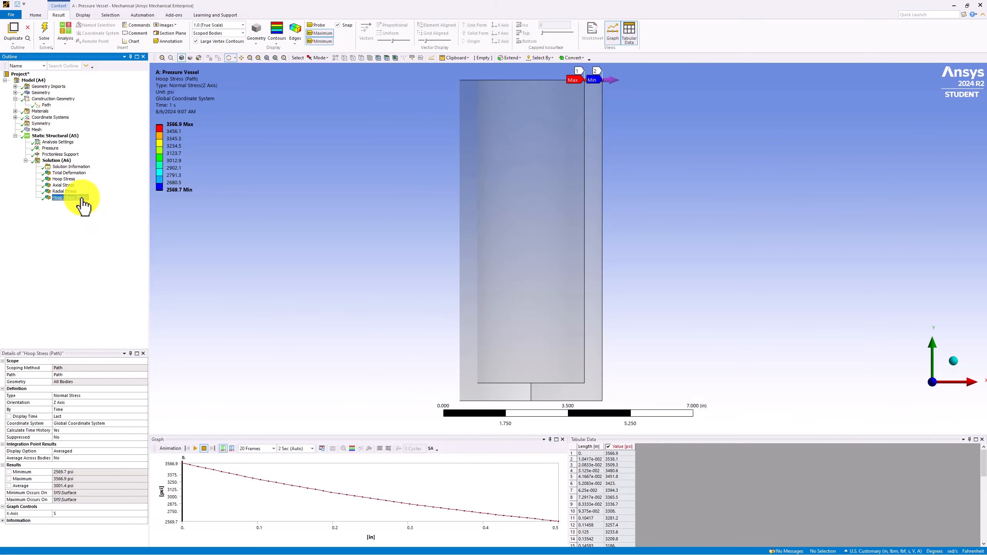
{"action": "left_click", "coordinate": [65, 179]}
{"action": "left_click_drag", "start_coordinate": [639, 194], "coordinate": [614, 237]}
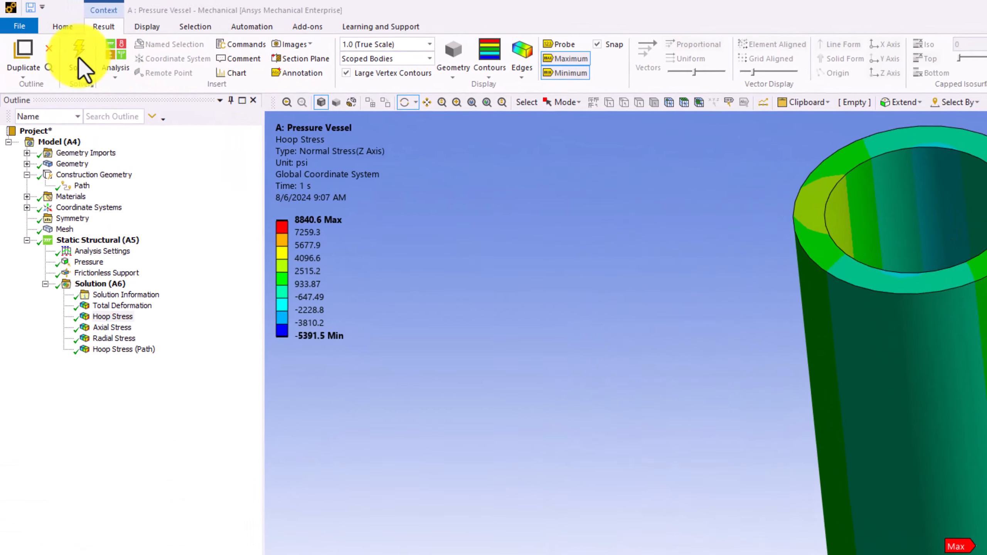
Save the pressure vessel project
{"action": "left_click", "coordinate": [20, 26]}
{"action": "left_click", "coordinate": [66, 136]}
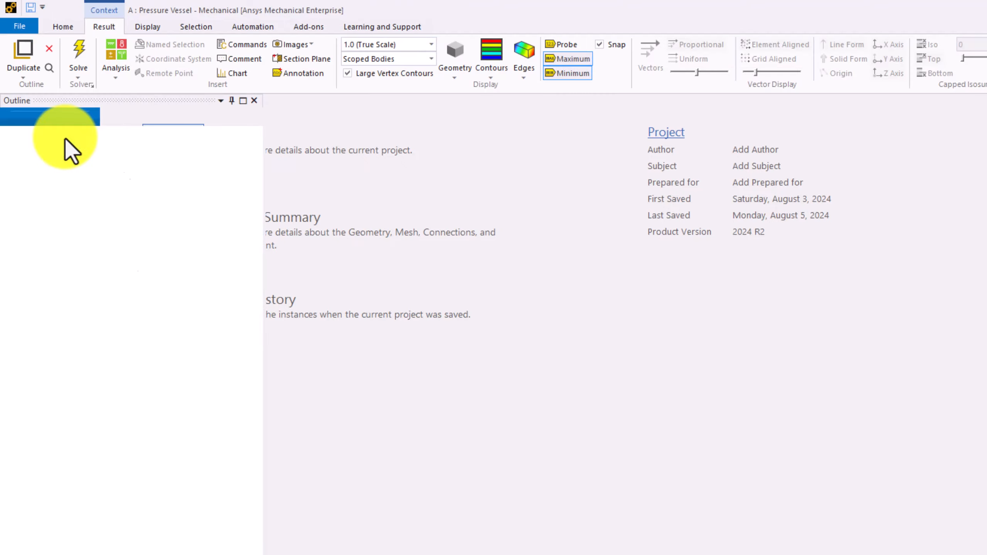